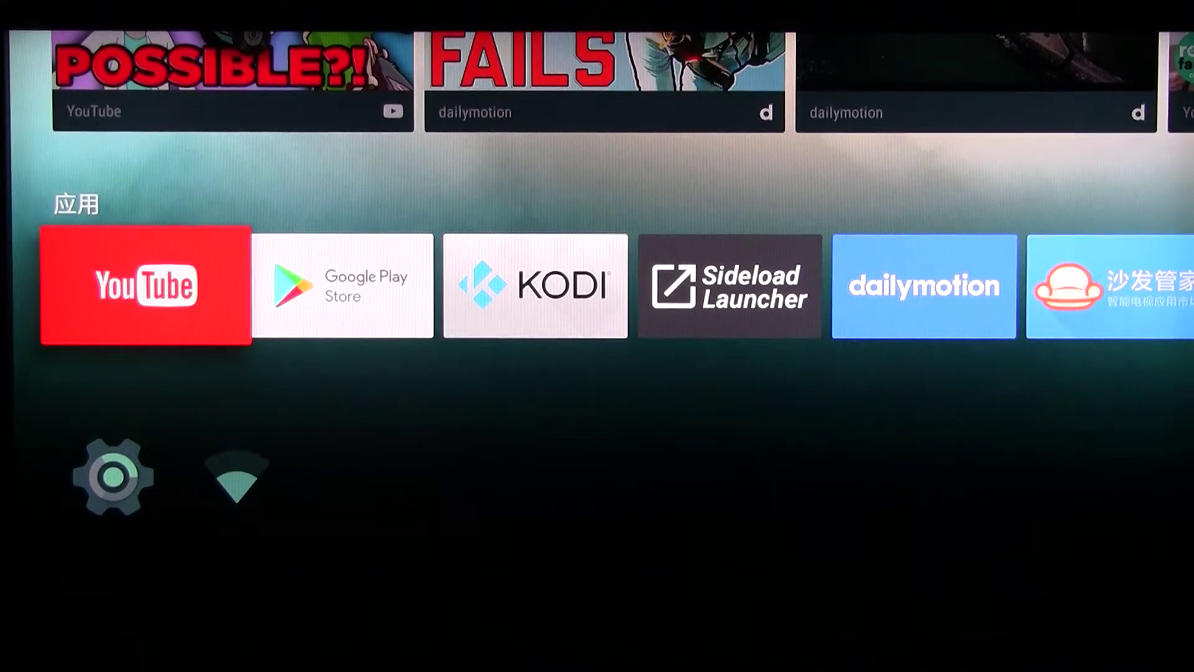
Move along the Android TV launcher's app row to the Kodi tile
key(Right)
key(Right)
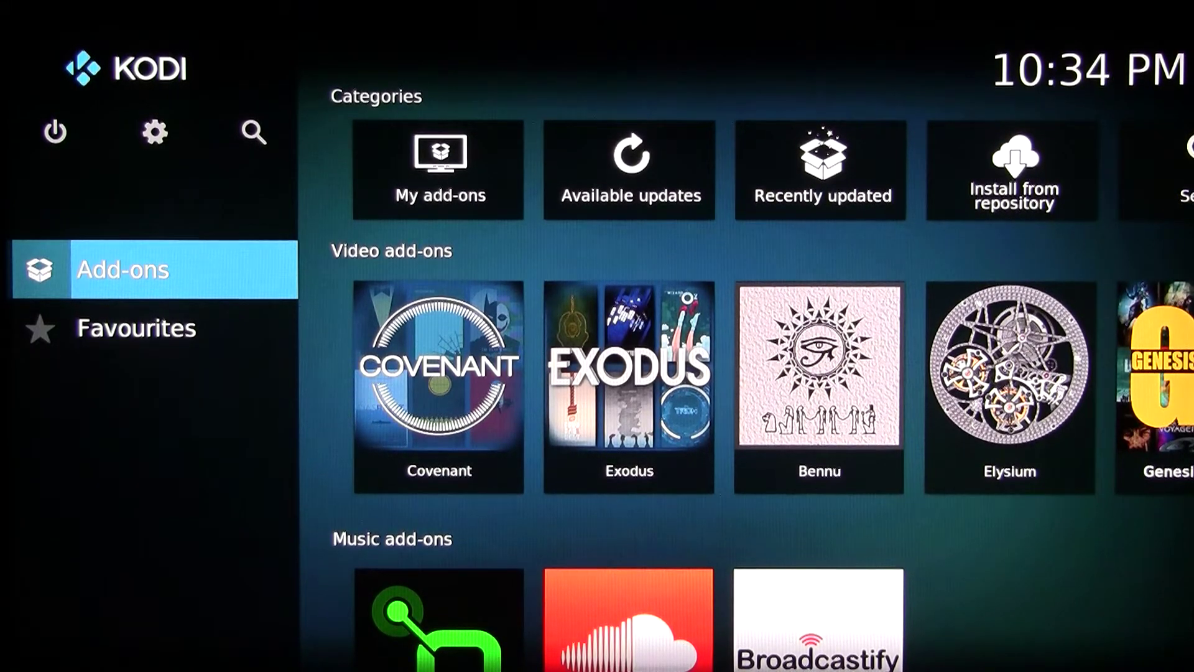
Move focus into the Kodi Add-ons screen's category row
key(Right)
key(Right)
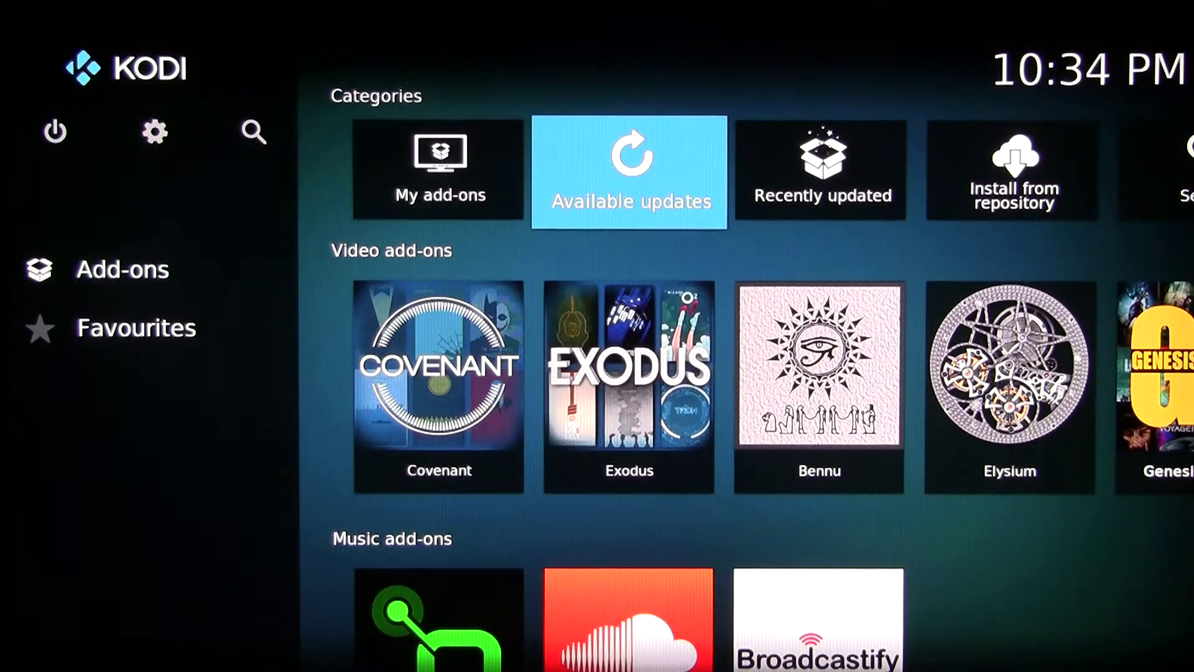
Open the Indigo add-on from the Program add-ons row to show its 12-tool menu
key(Down)
key(Down)
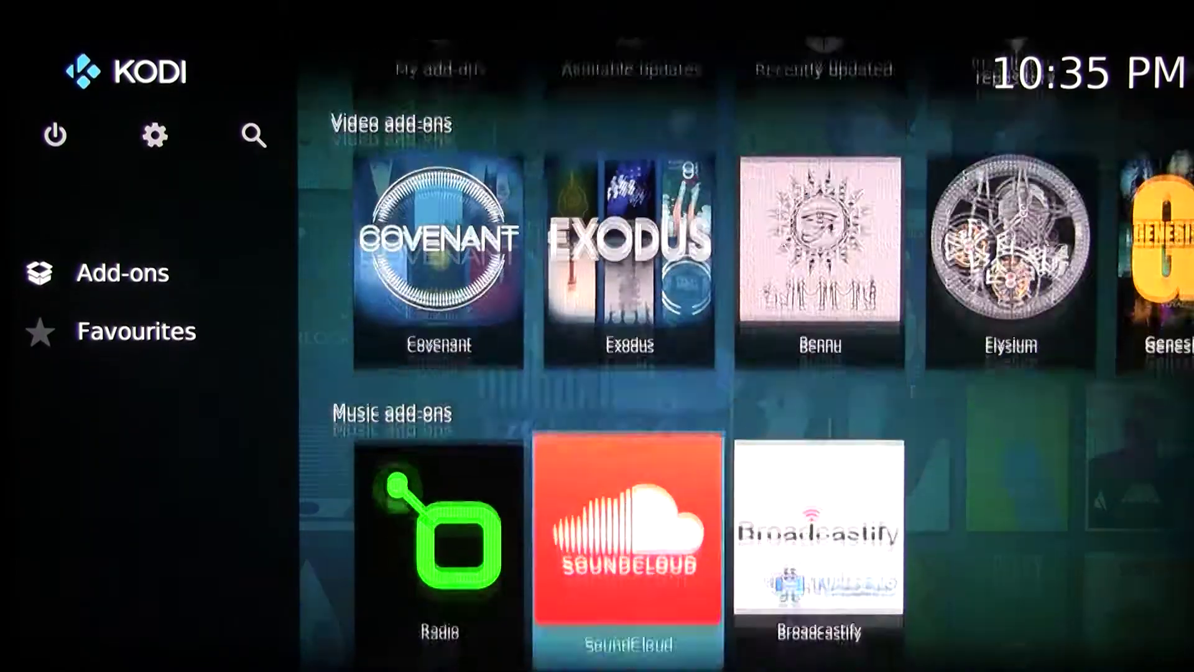
key(Down)
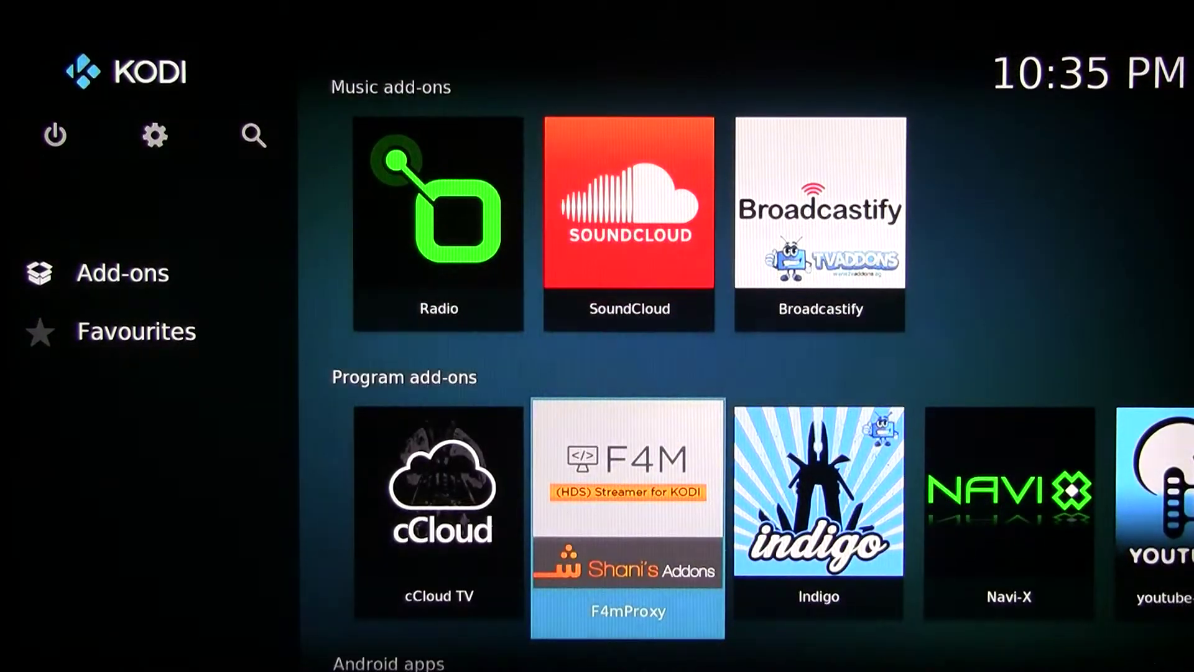
key(Right)
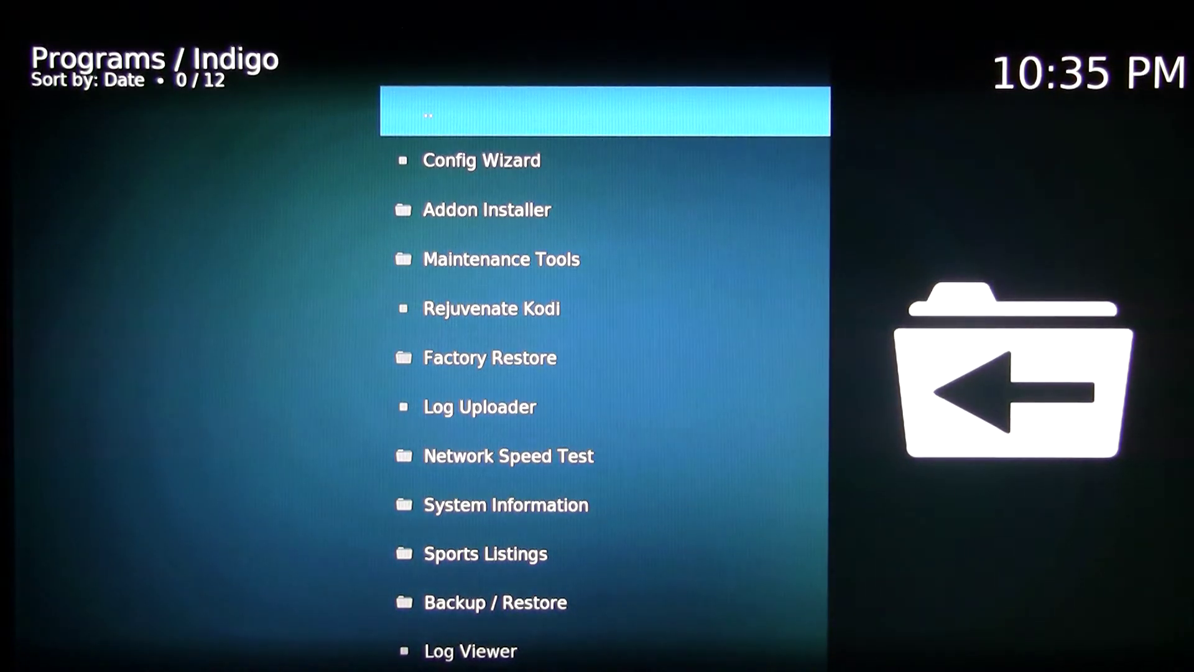
click(482, 159)
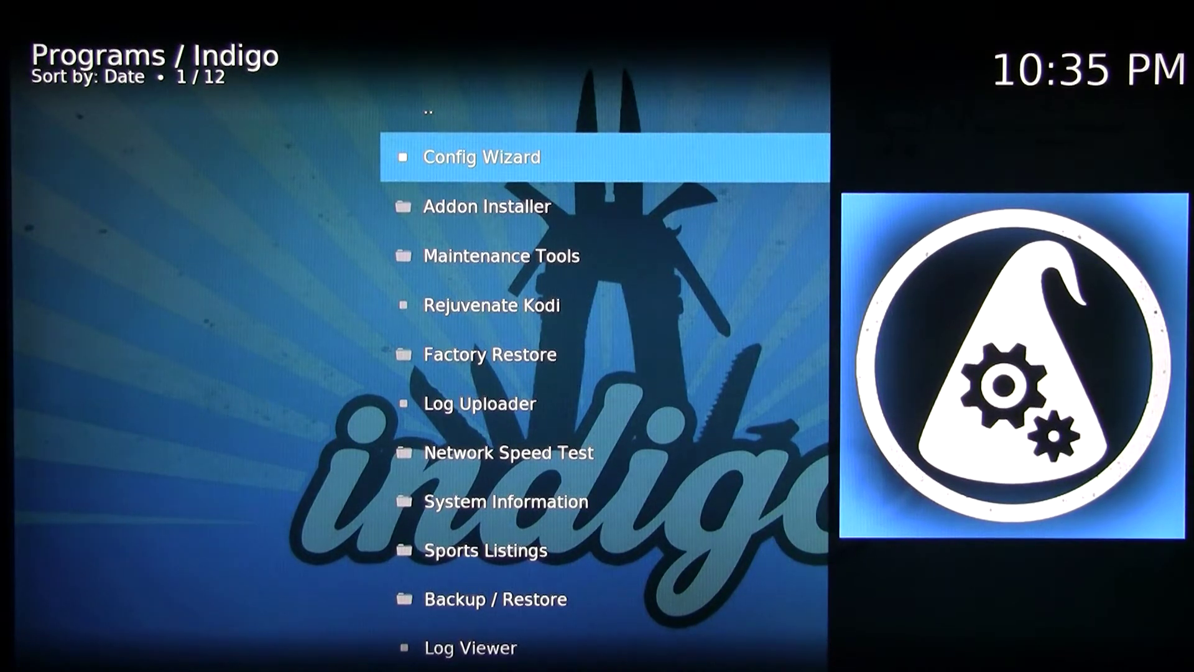
Start Indigo's Config Wizard, cancel the automatic configuration, and return to the Add-ons home screen
key(Down)
key(Up)
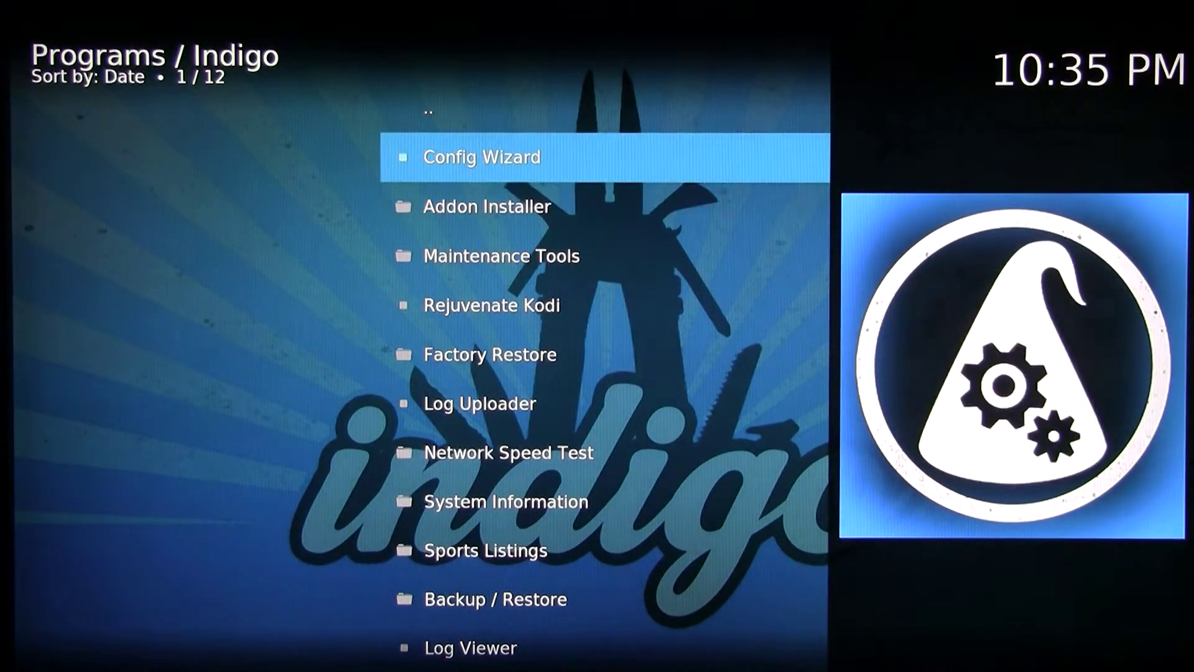
key(Return)
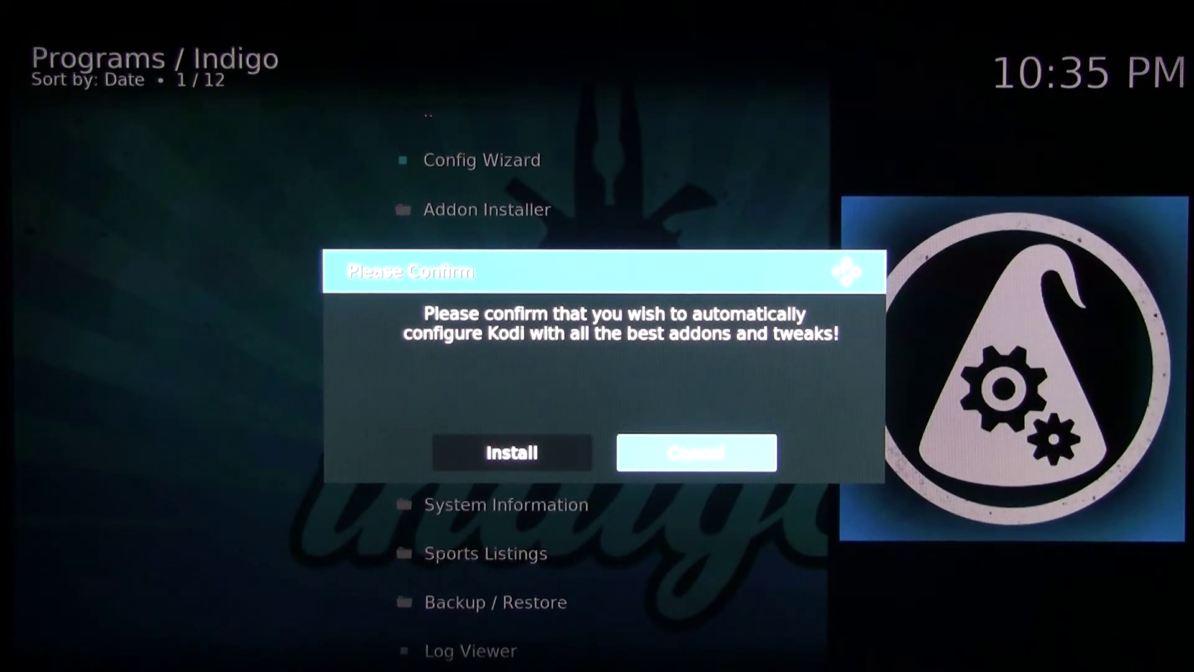
key(Return)
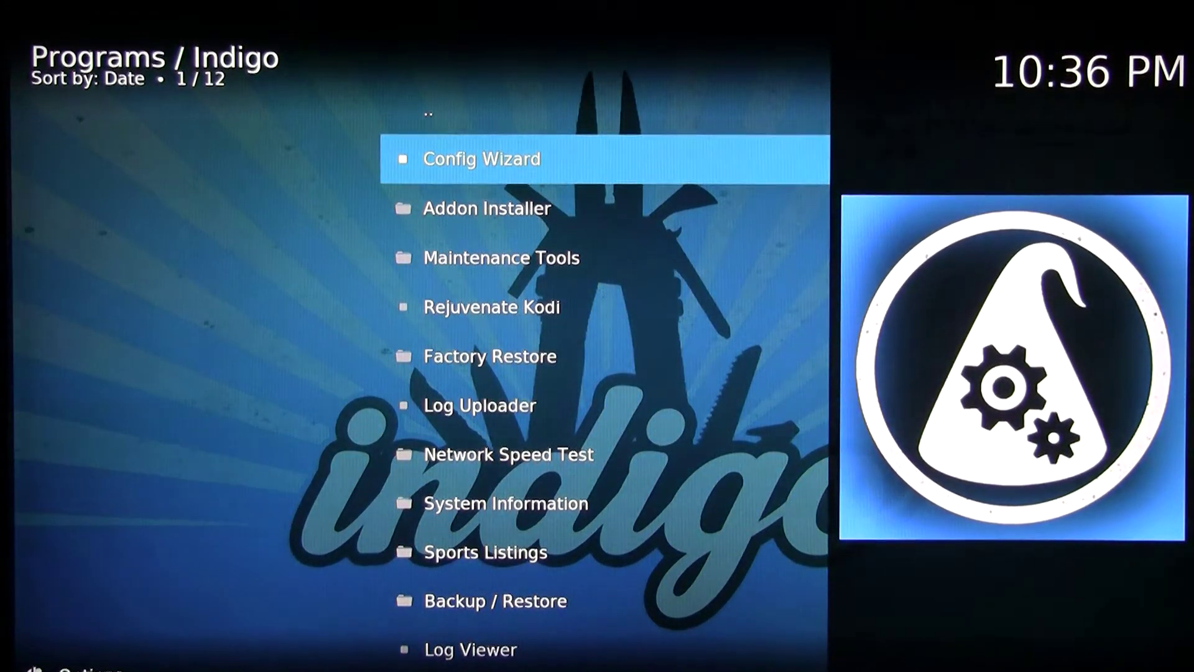
key(Escape)
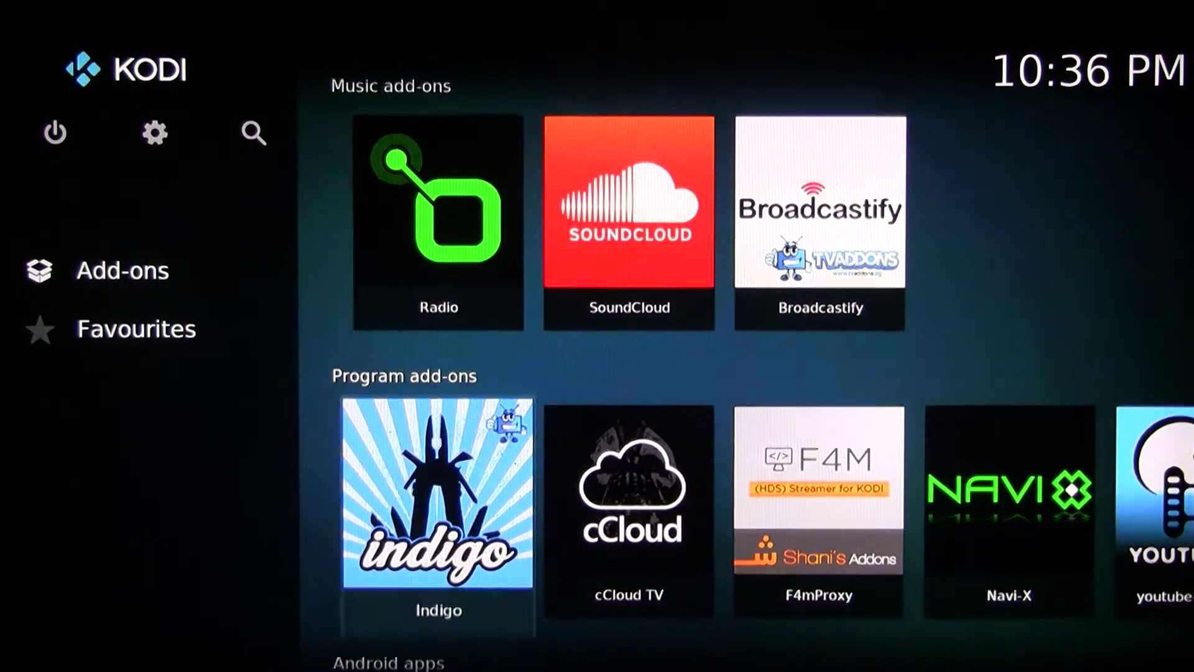
Open the TVADDONS.CO Add-on Repository's Video add-ons folder, listing 32 add-ons
key(Up)
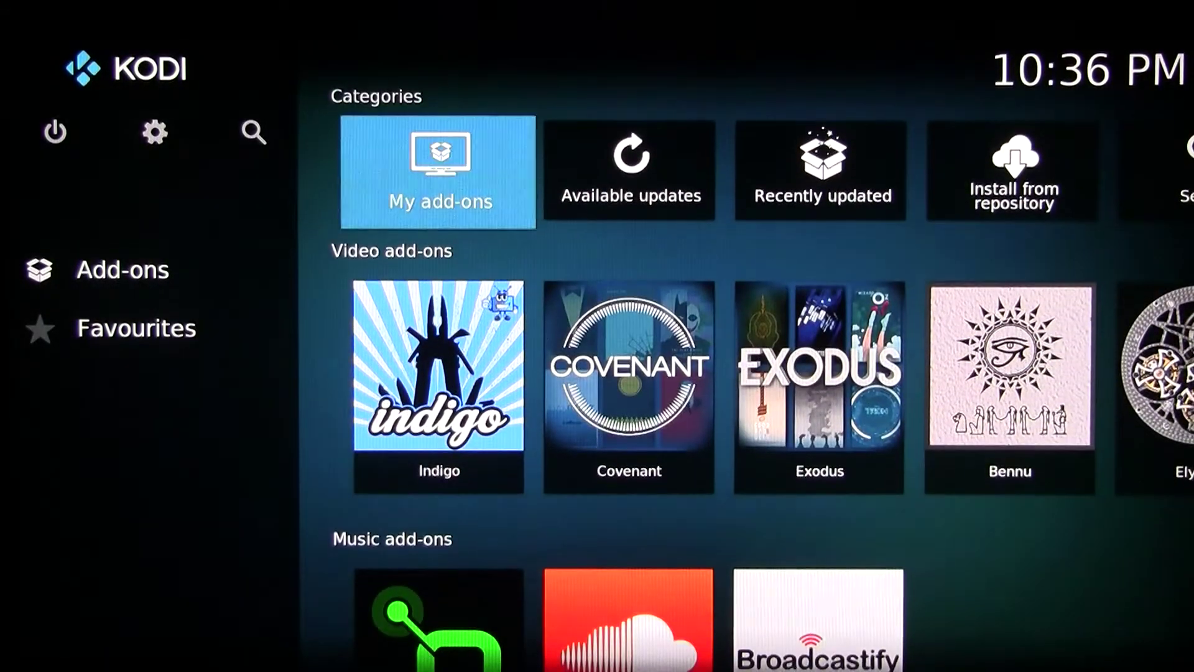
key(Right)
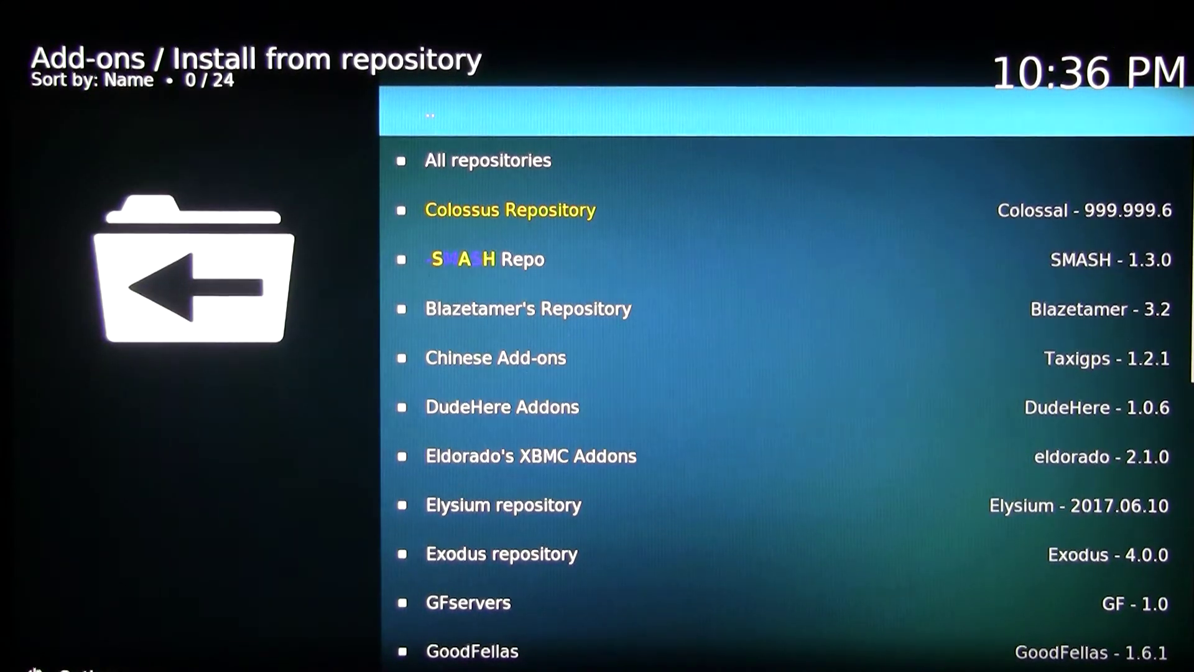
key(Up)
key(Up)
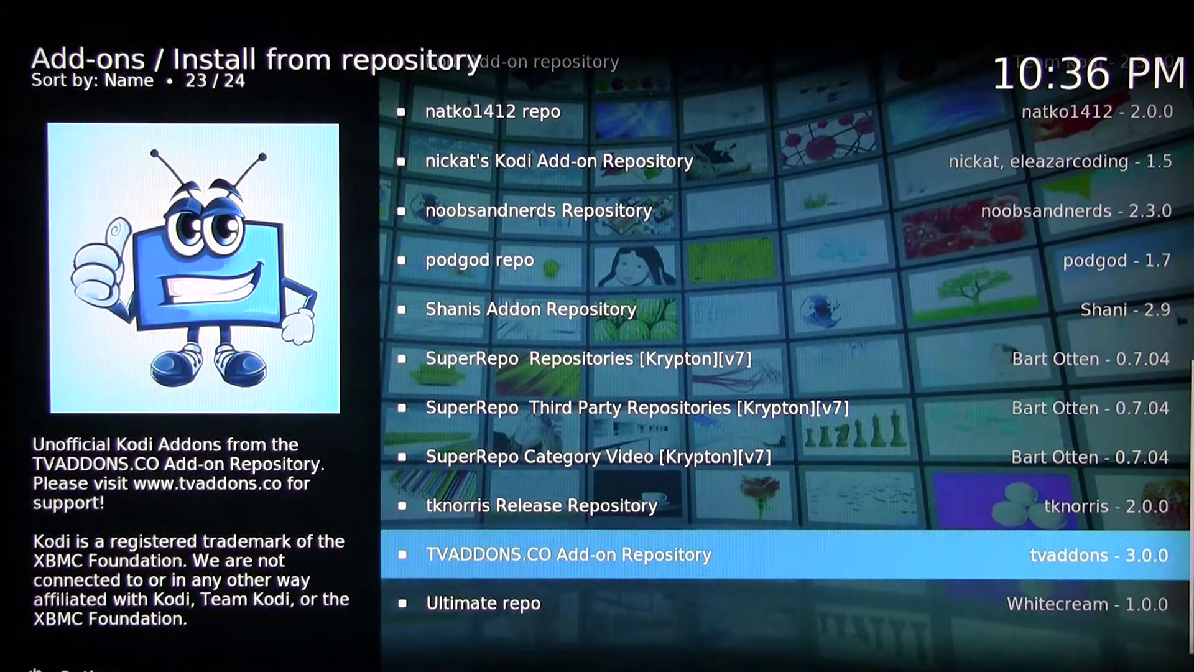
key(Return)
key(Down)
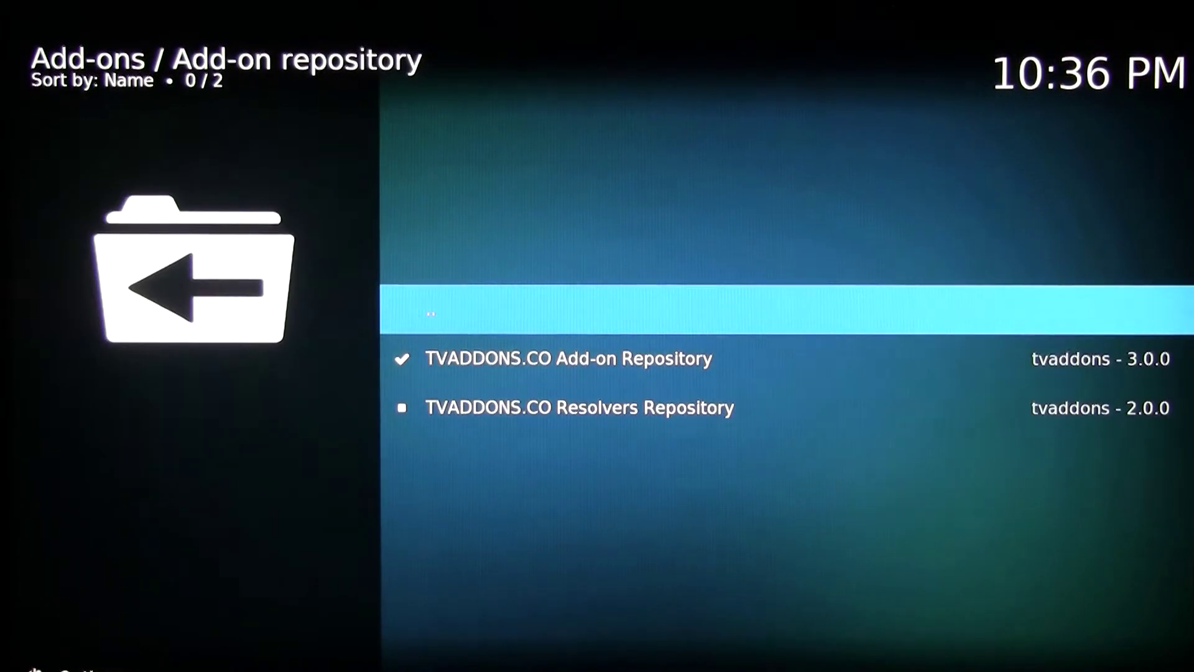
key(Down)
key(Down)
key(Down)
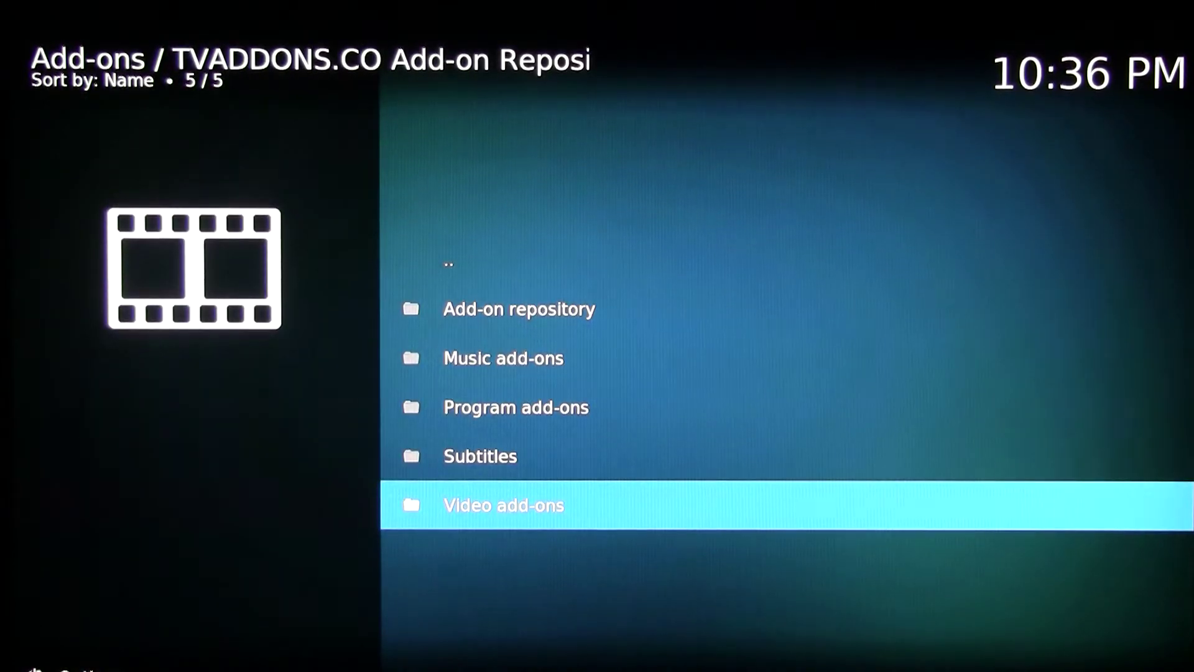
key(Return)
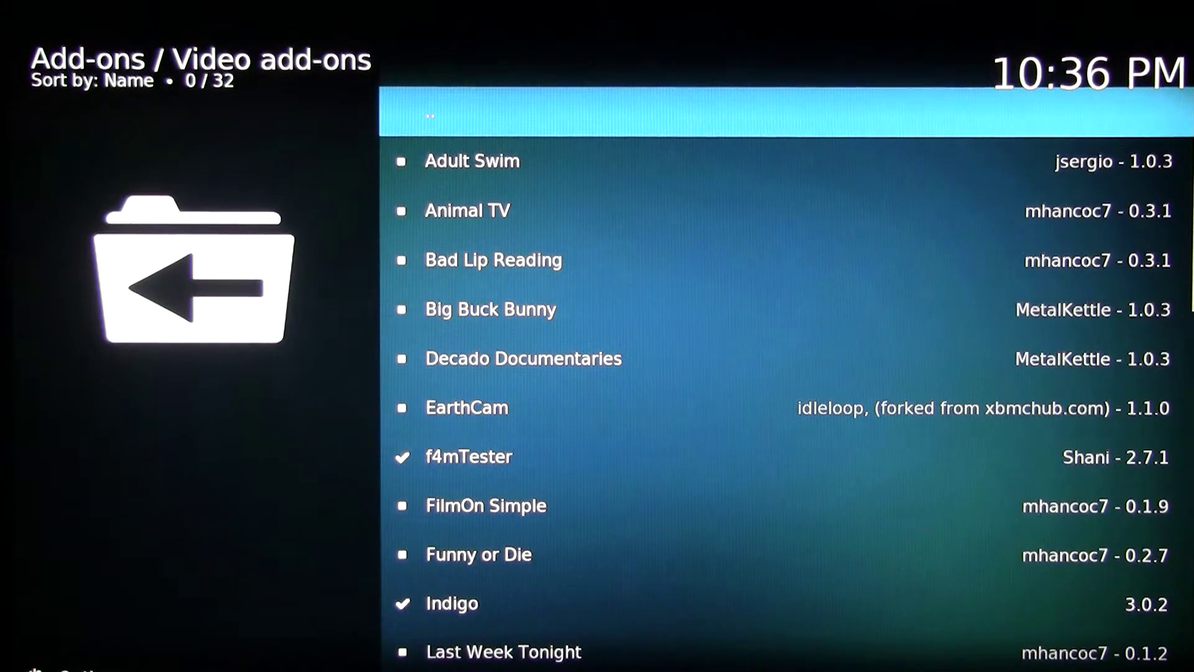
key(Down)
key(Down)
key(Down)
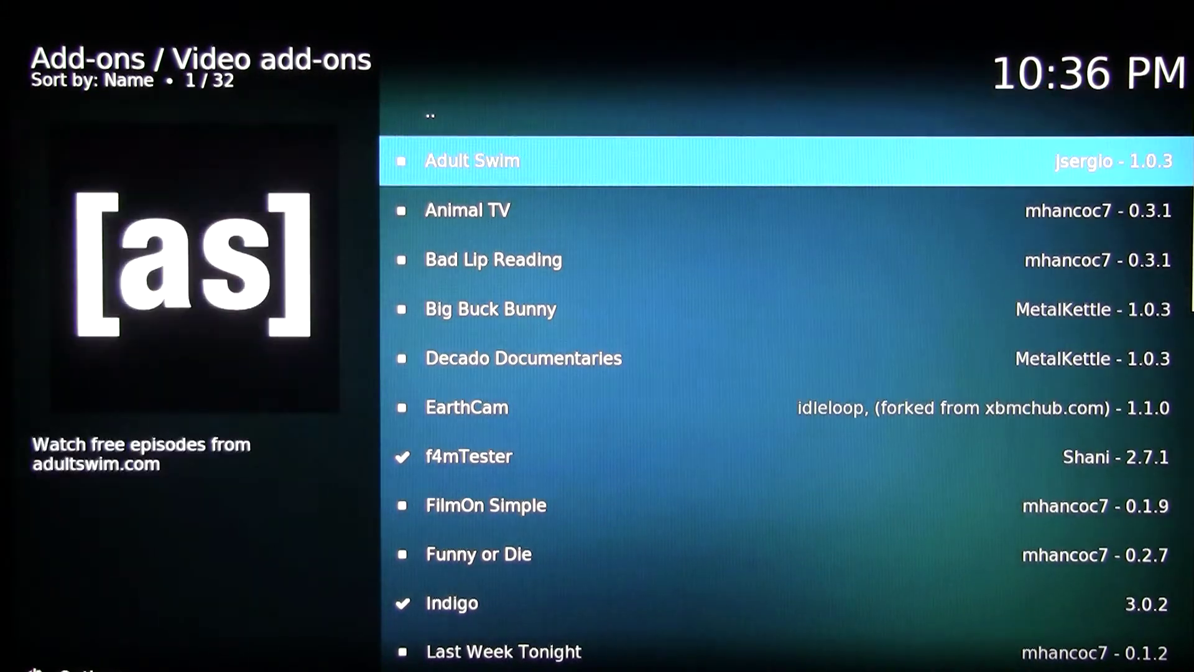
key(Down)
key(Down)
key(Down)
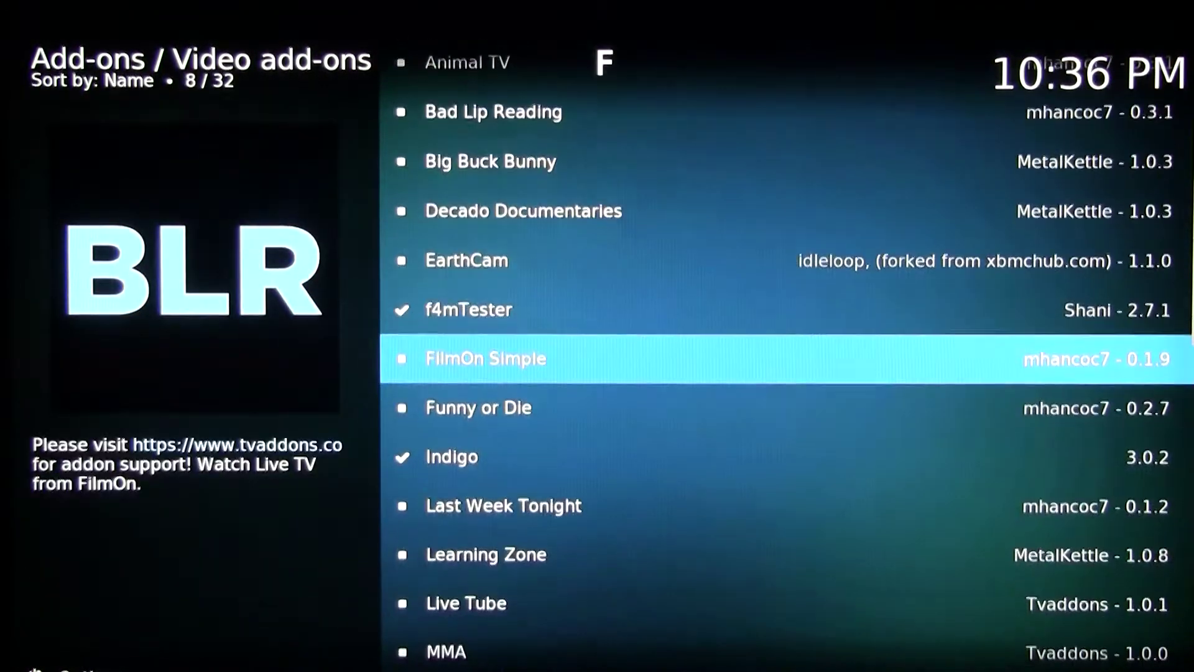
key(Down)
key(Down)
key(Down)
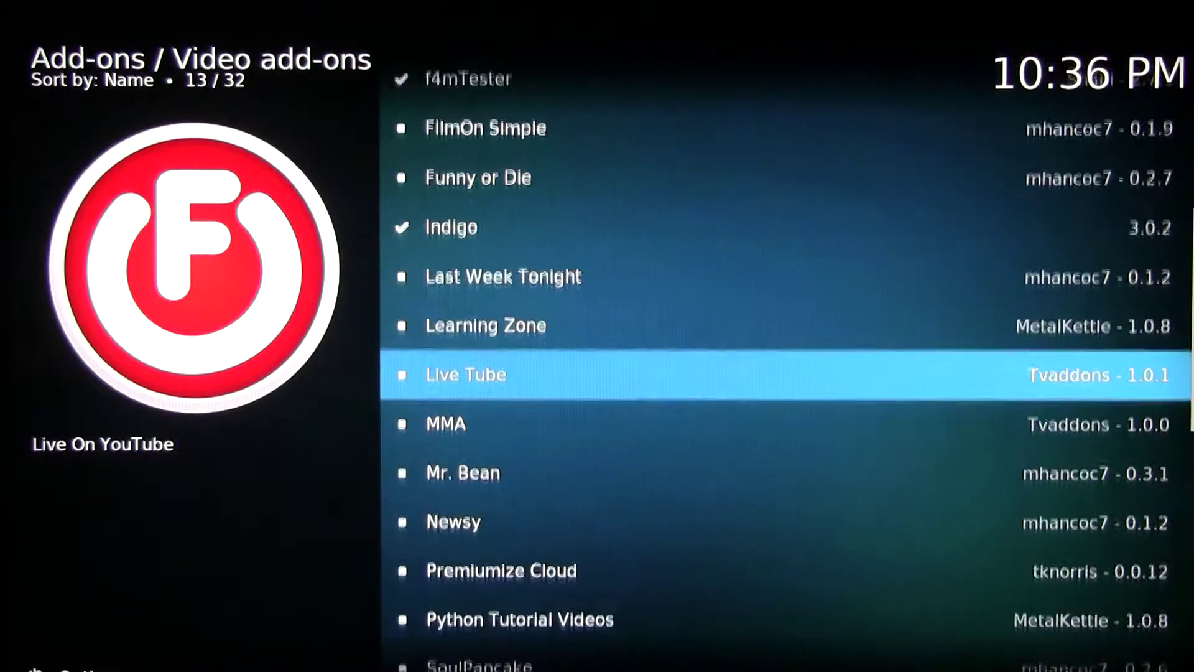
key(Down)
key(Down)
key(Down)
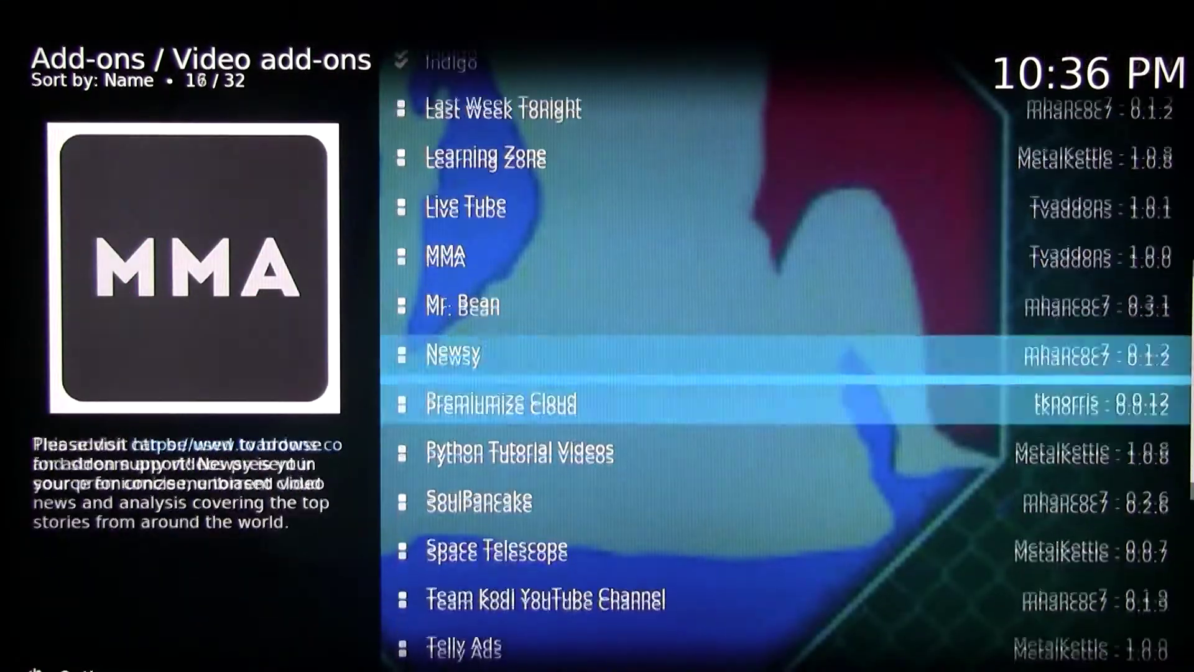
key(Down)
key(Down)
key(Down)
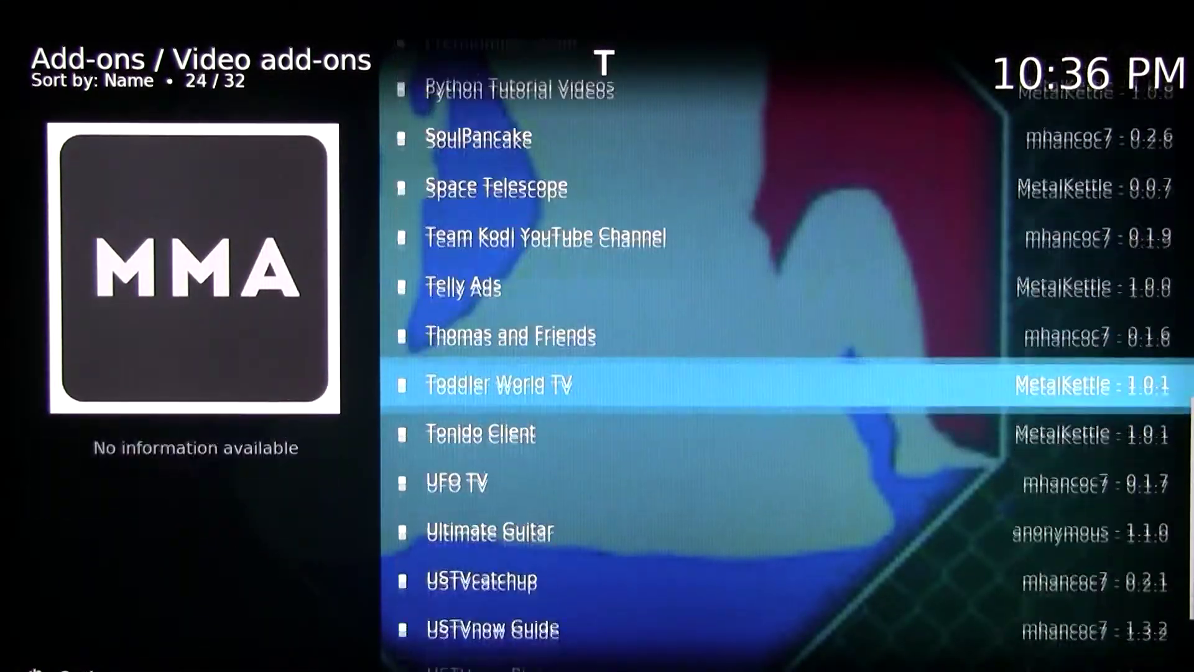
key(Down)
key(Down)
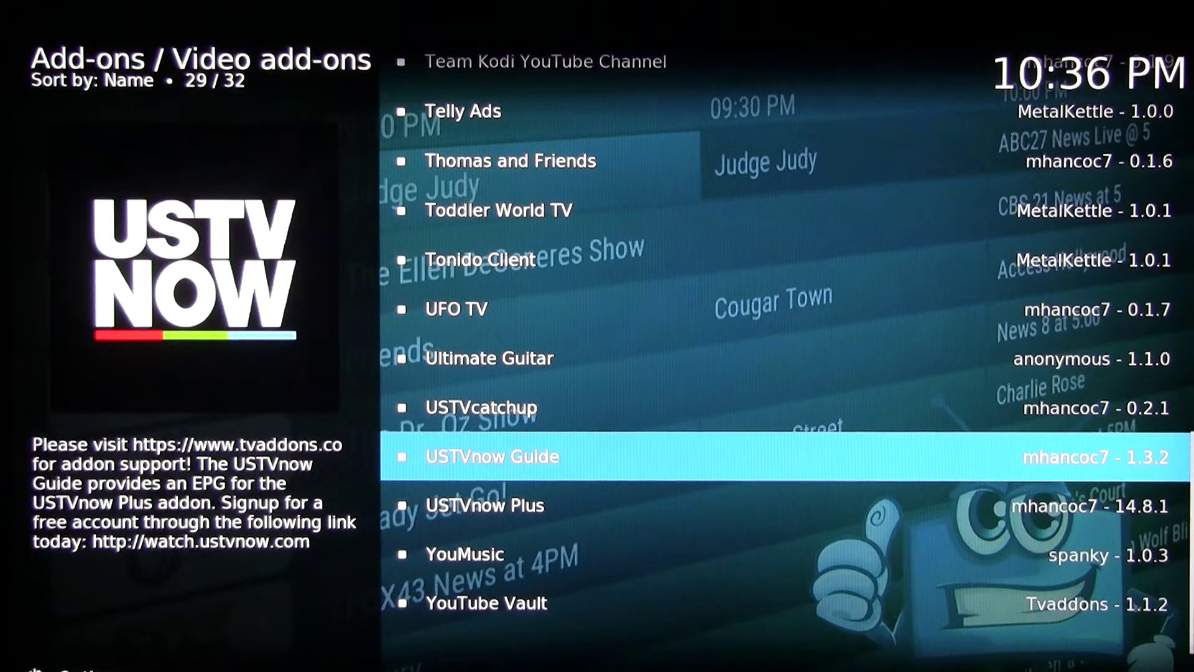
key(BackSpace)
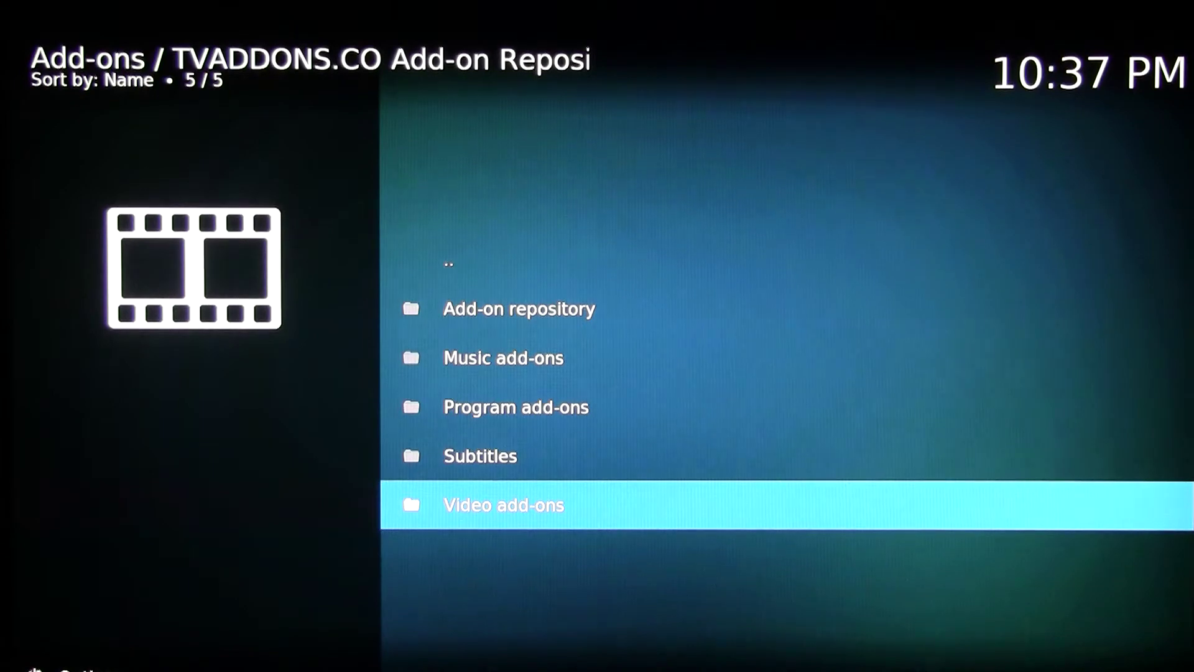
Back out of the TVADDONS.CO repository and the repository list to Add-ons home
key(BackSpace)
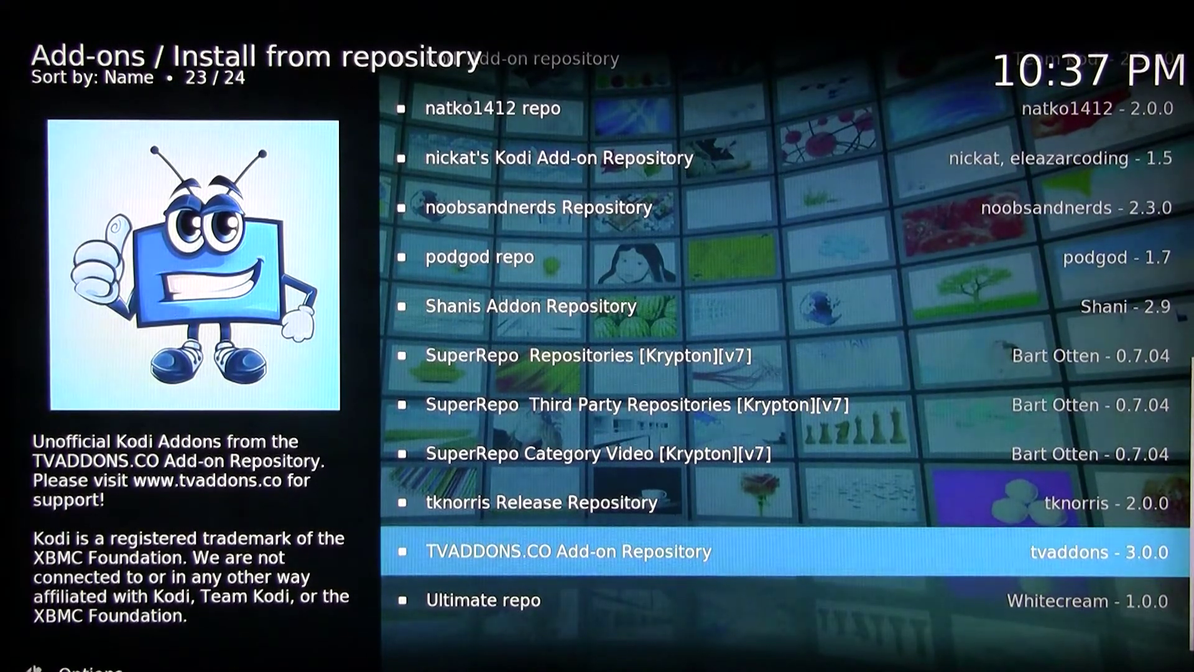
key(Escape)
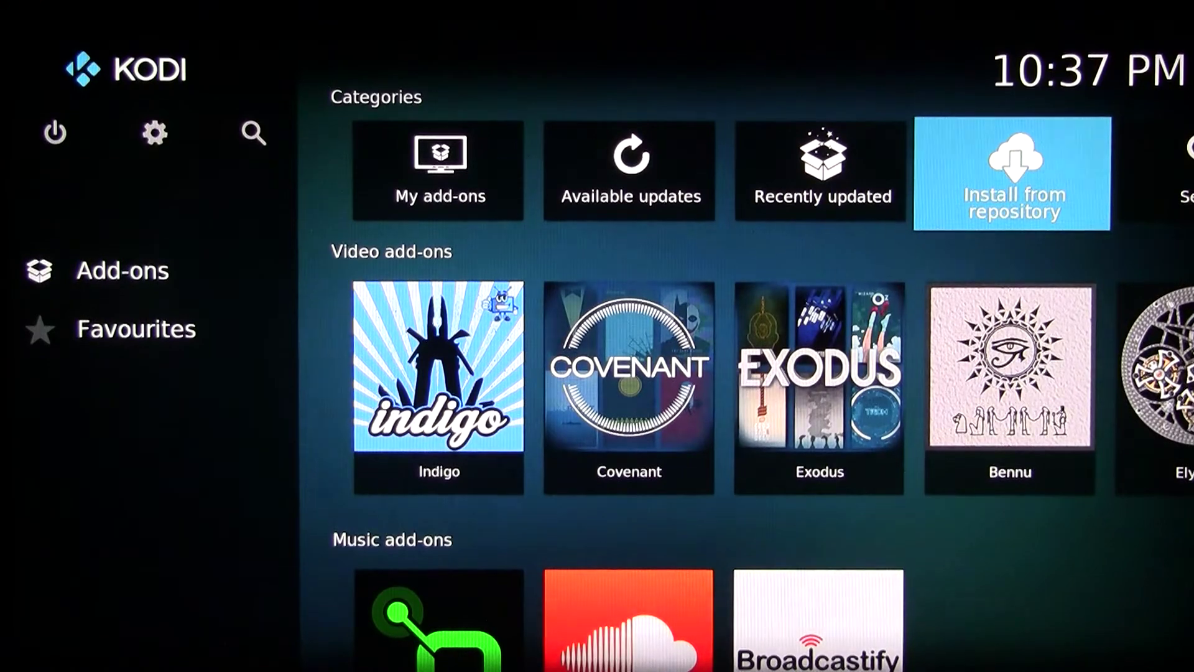
Open the Exodus repository from the Install from repository list
key(Down)
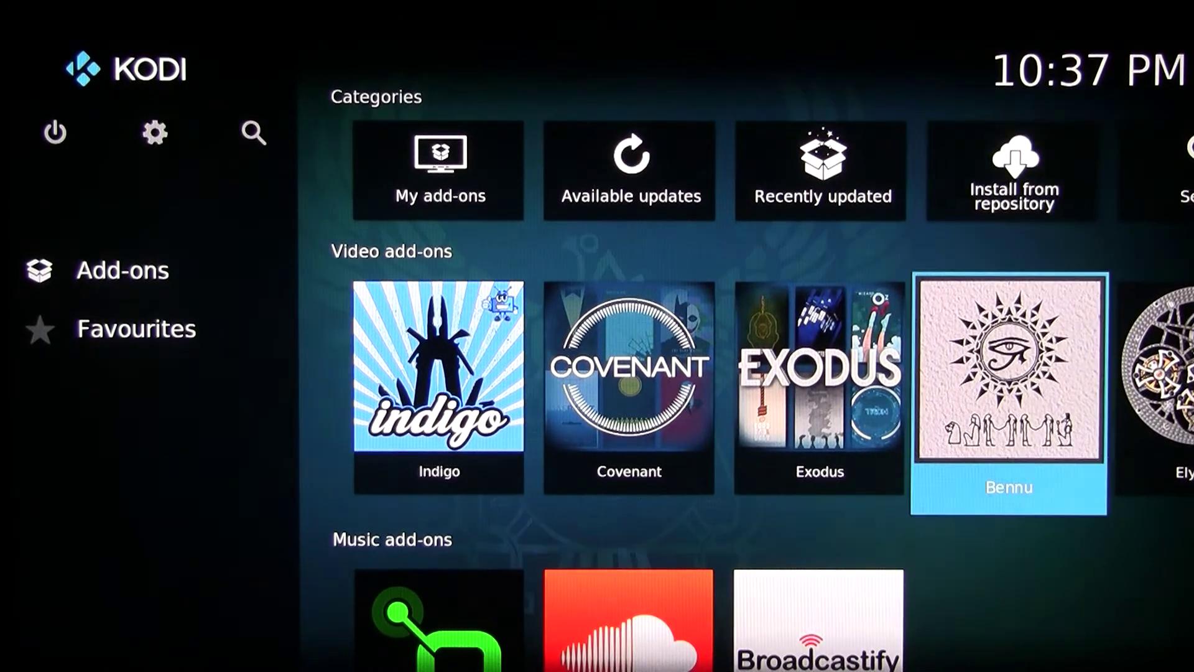
key(Left)
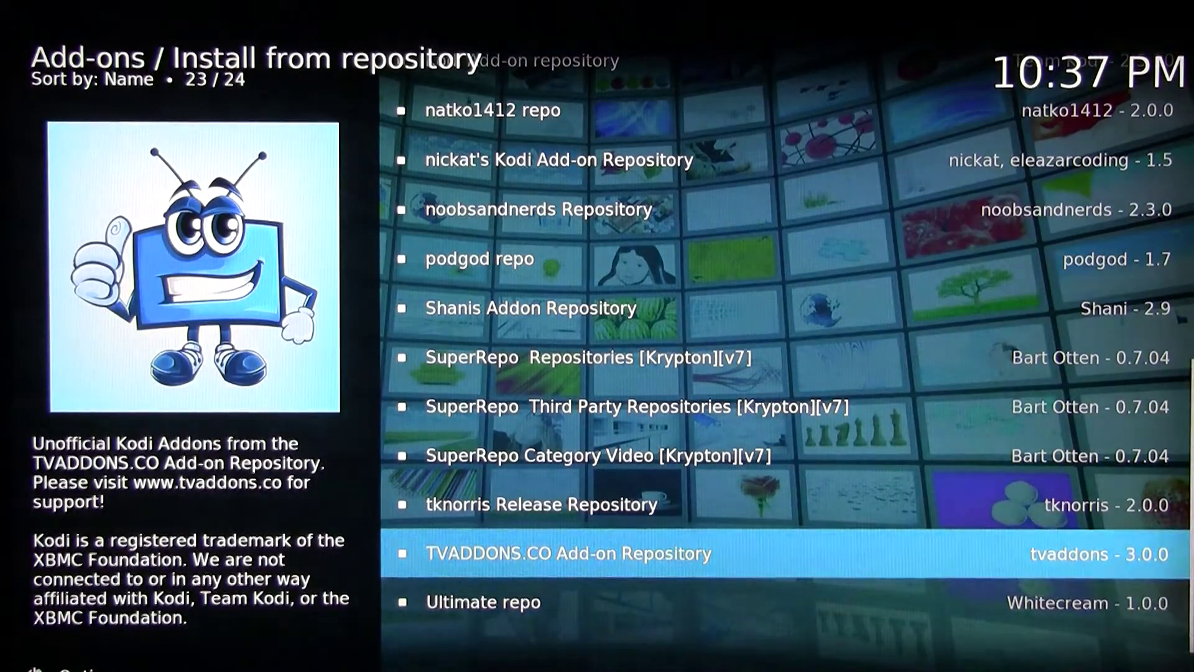
key(Down)
key(Down)
key(Down)
key(Down)
key(Down)
key(Down)
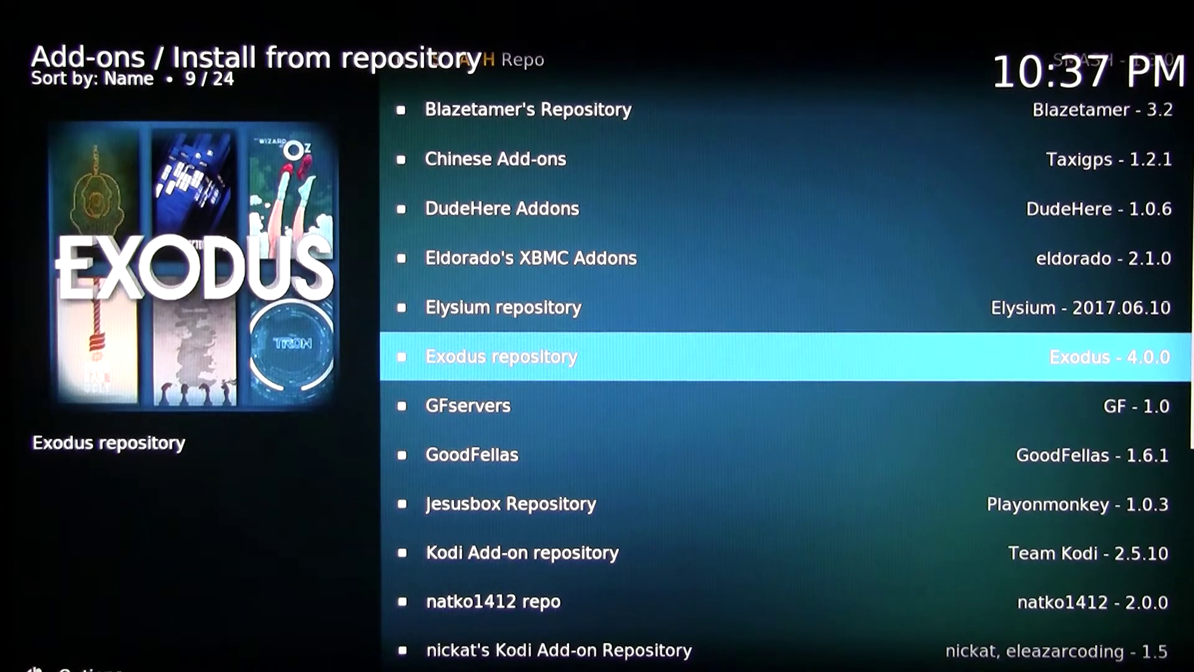
key(Return)
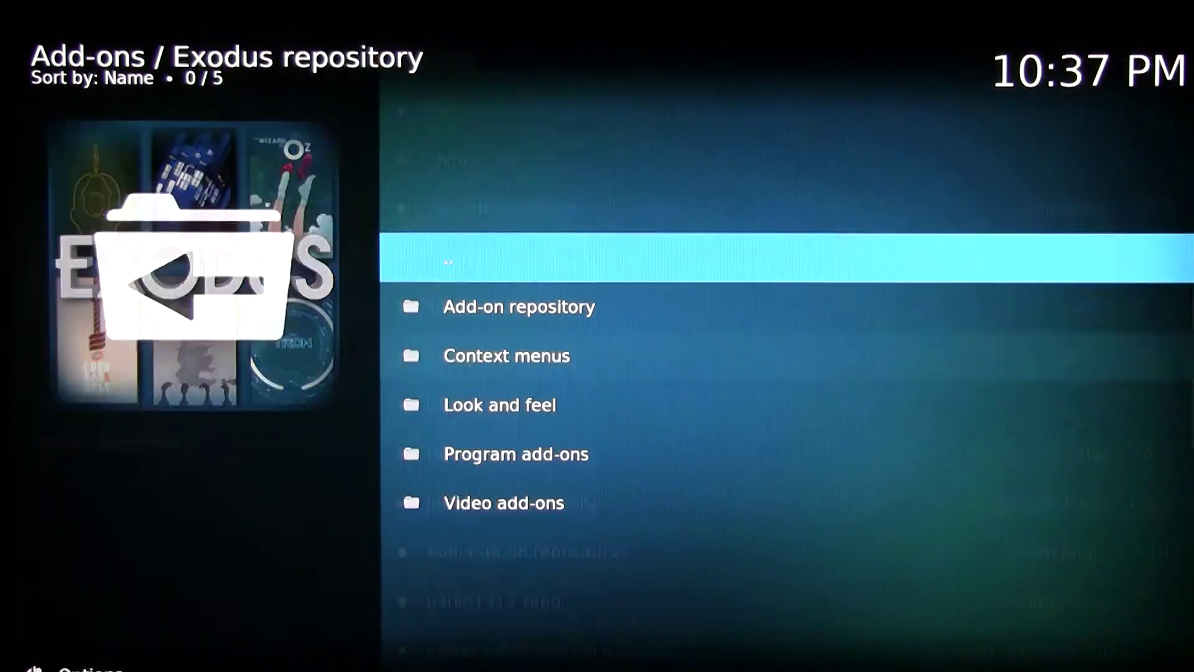
Open Exodus repository Video add-ons and browse cCloud TV, PrimeWire, Stream All The Sources, Ultimate IPTV and Ultimate Whitecream
key(Up)
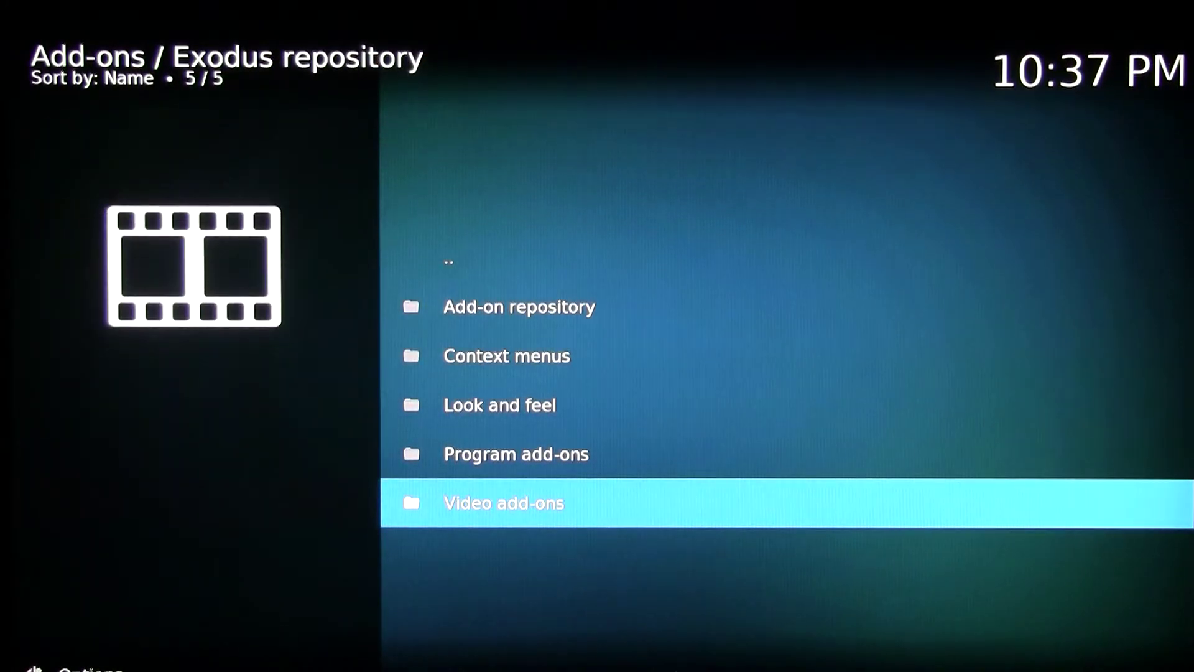
key(Return)
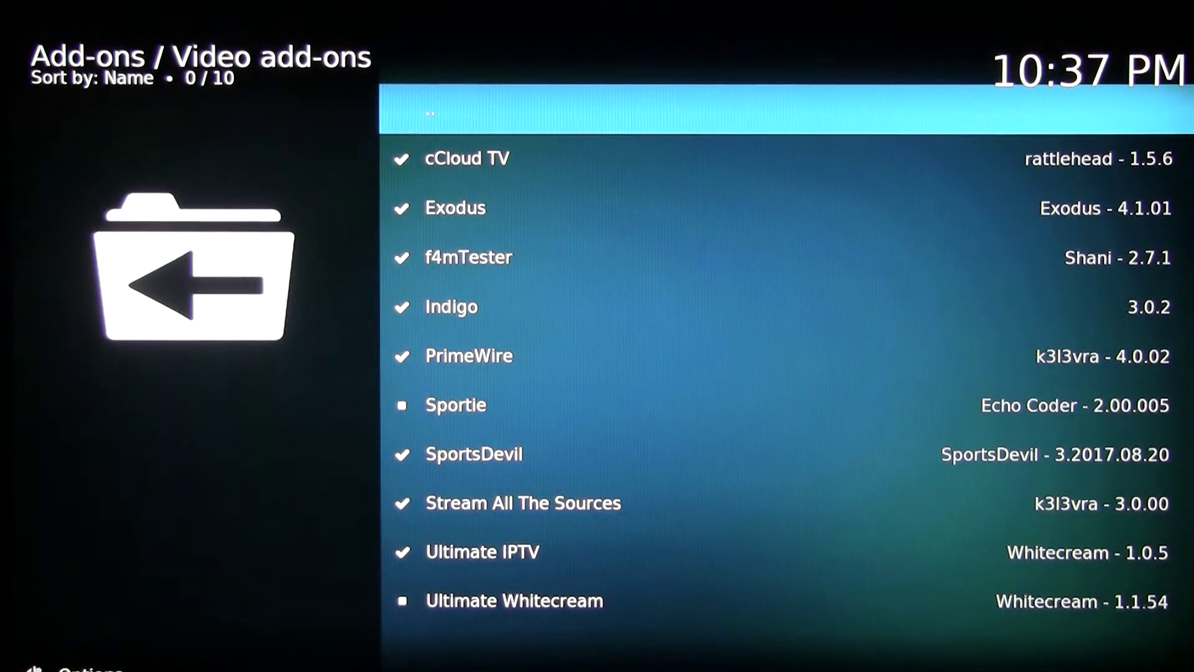
key(Down)
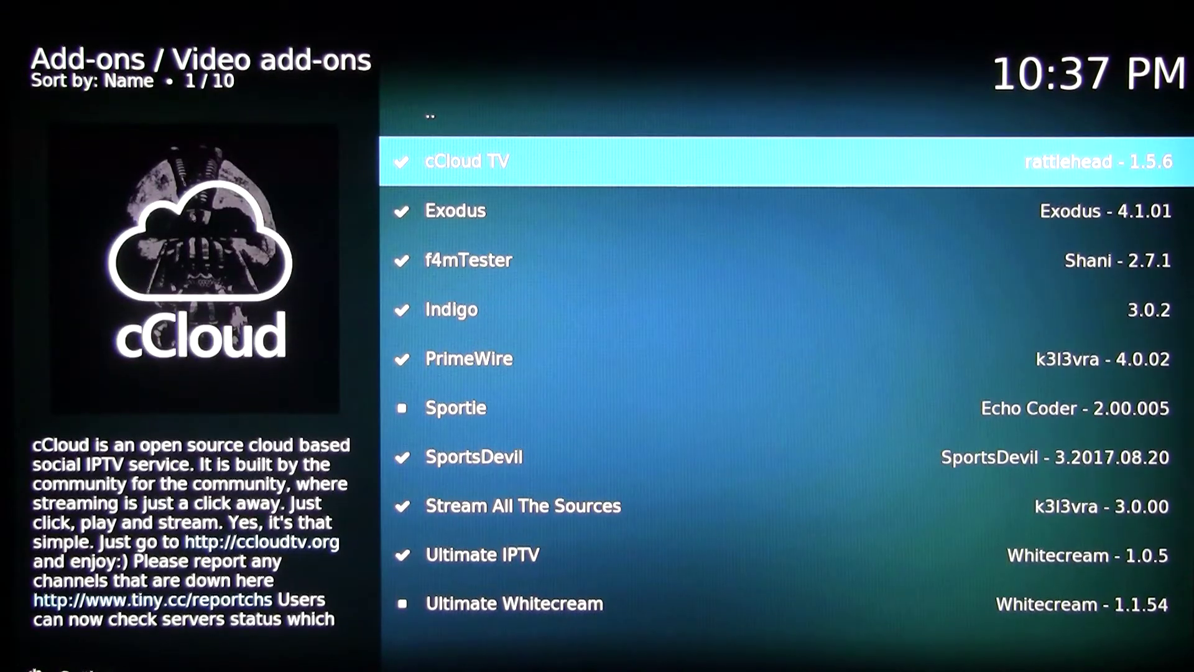
key(Down)
key(Down)
key(Down)
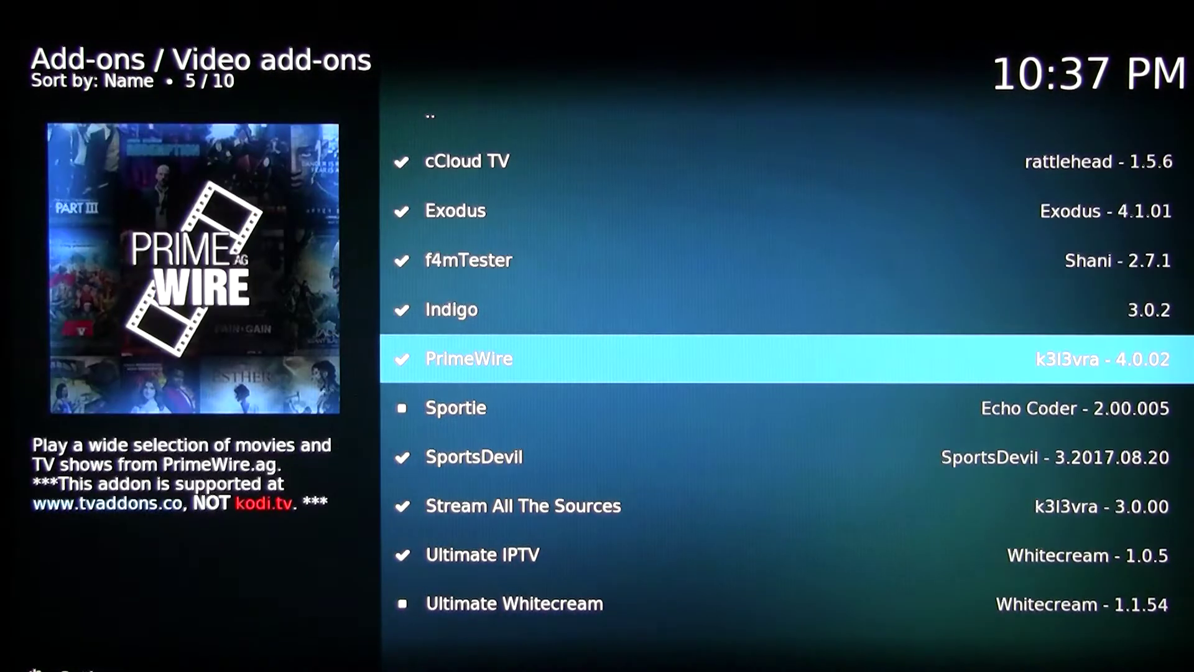
key(Down)
key(Down)
key(Down)
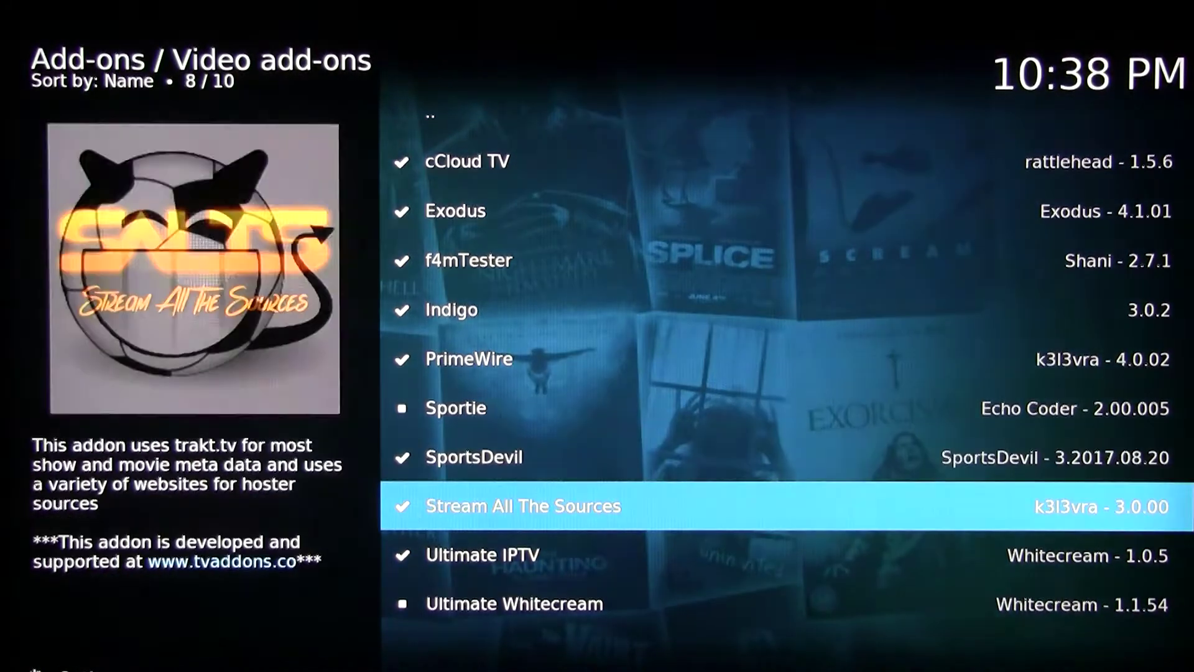
key(Down)
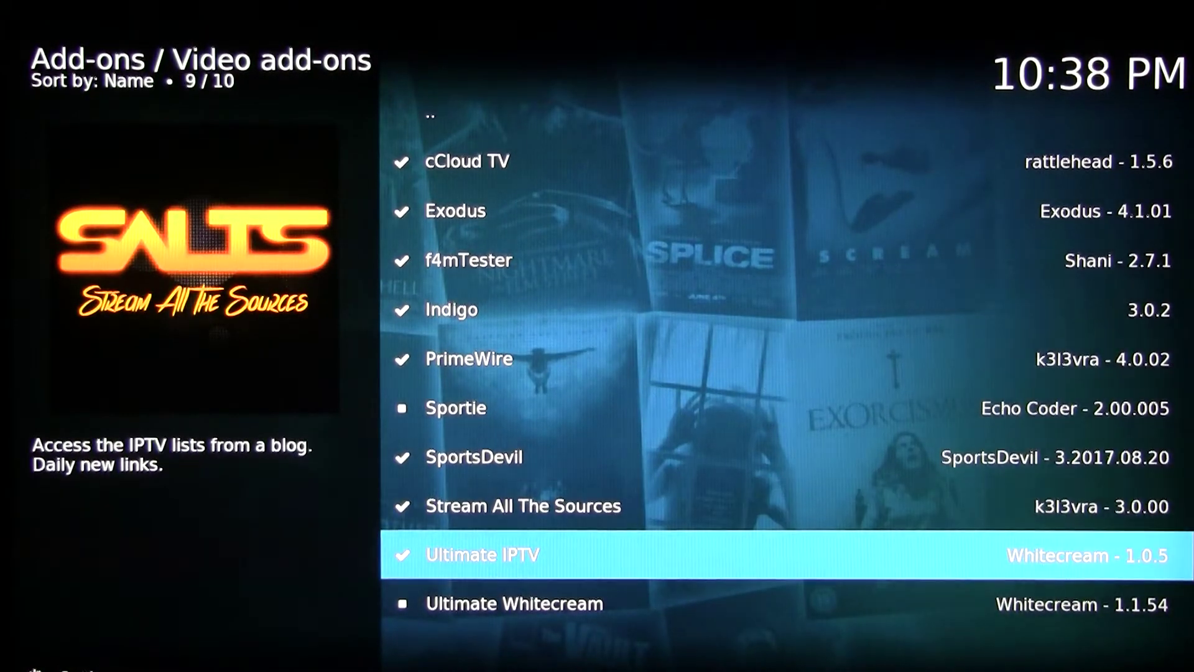
key(Down)
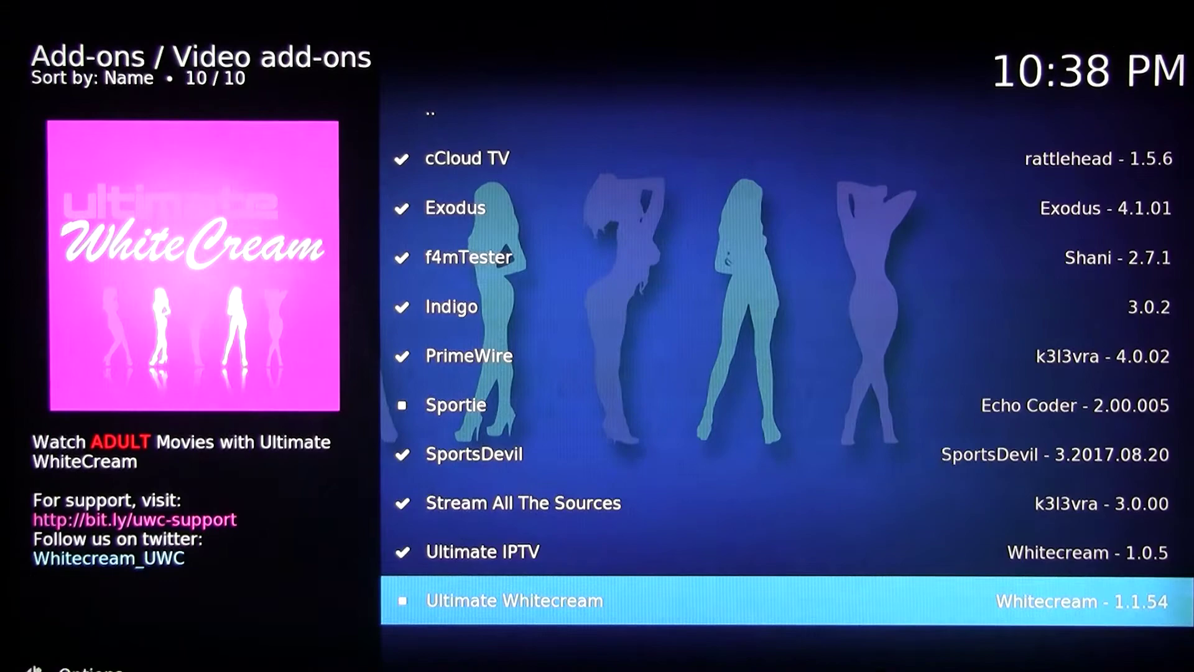
Back out of the Exodus repository to the Add-ons home screen
key(BackSpace)
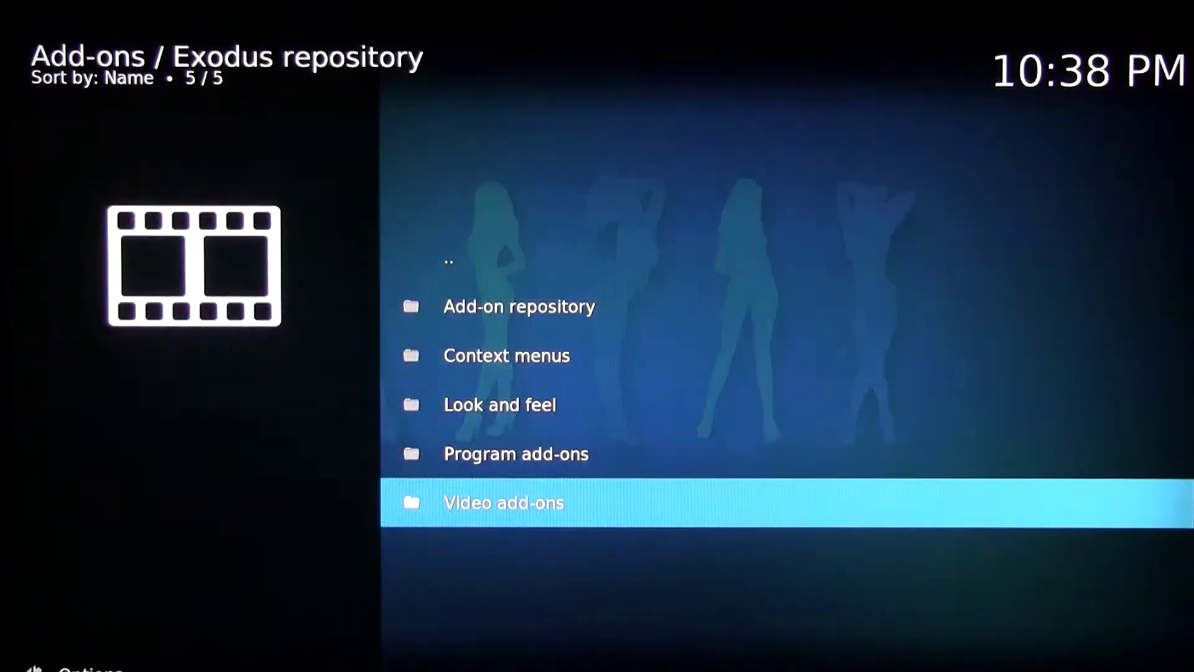
key(BackSpace)
key(BackSpace)
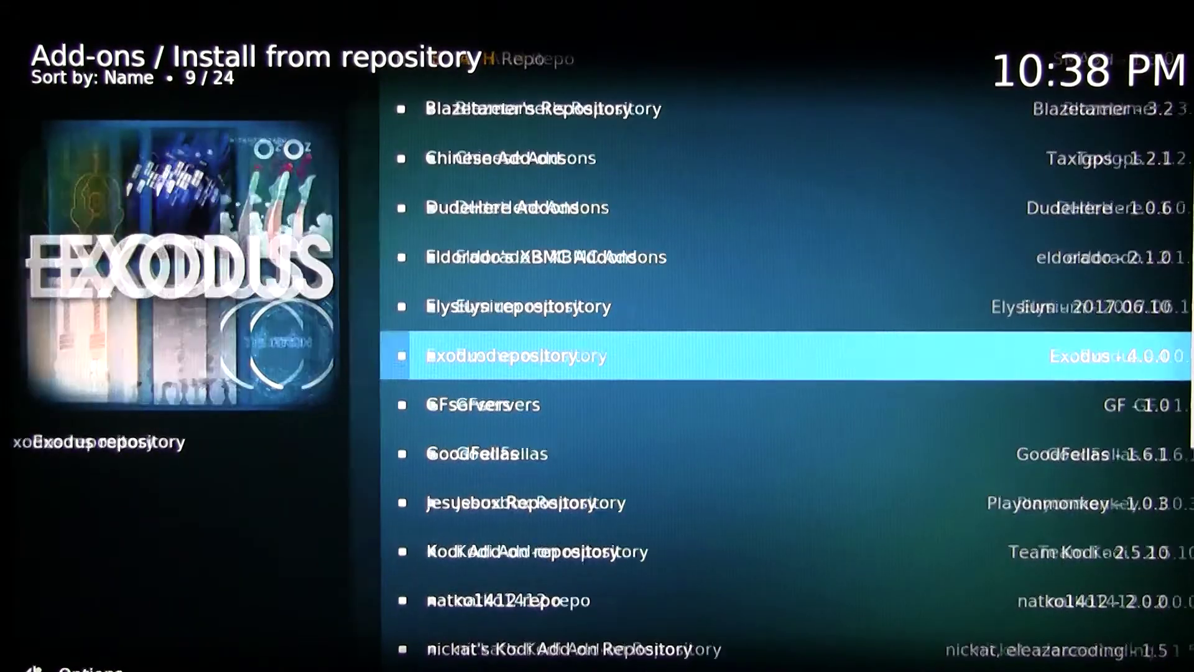
key(Right)
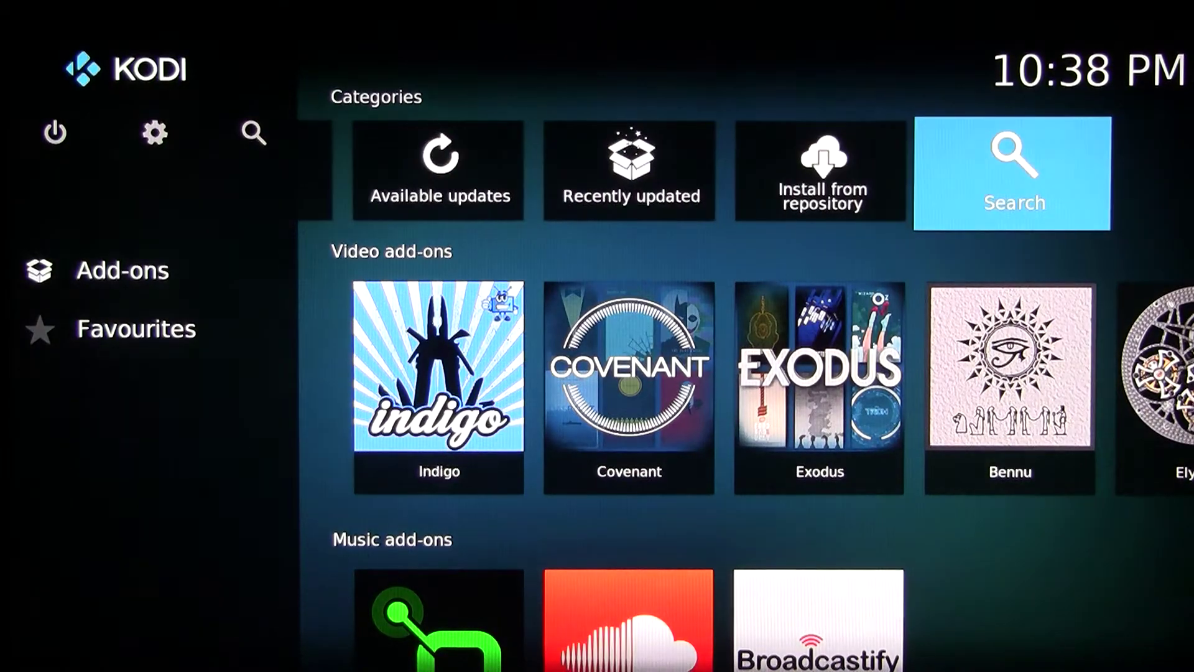
Launch the Exodus tile from the Video add-ons row
key(Down)
key(Left)
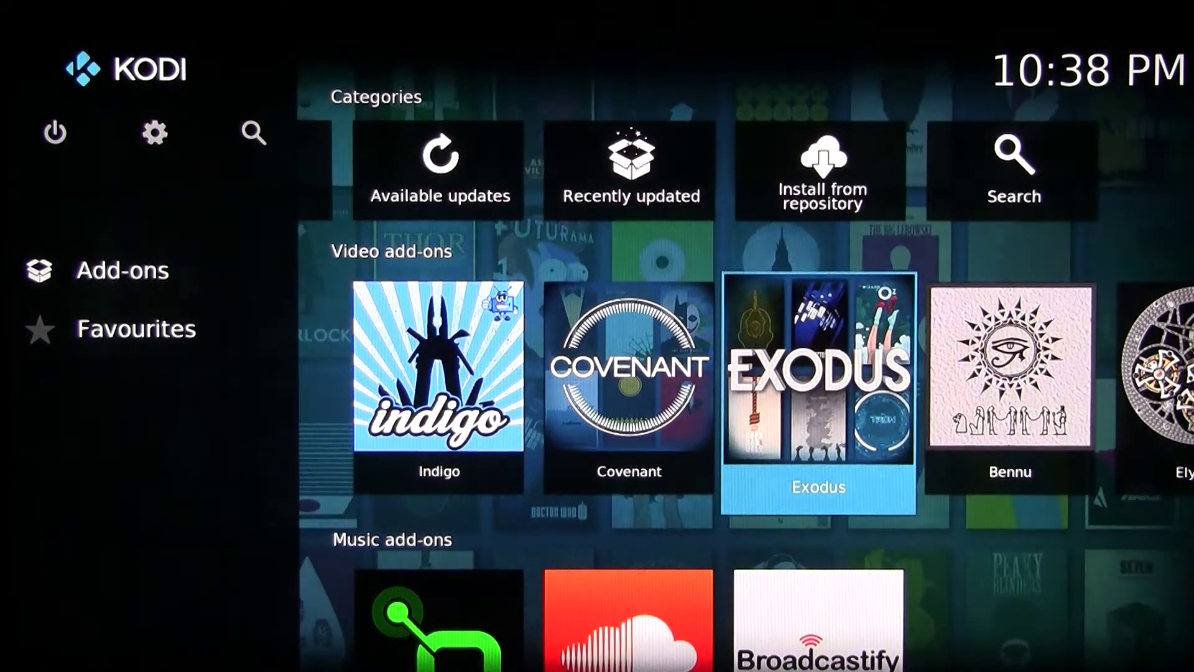
key(Return)
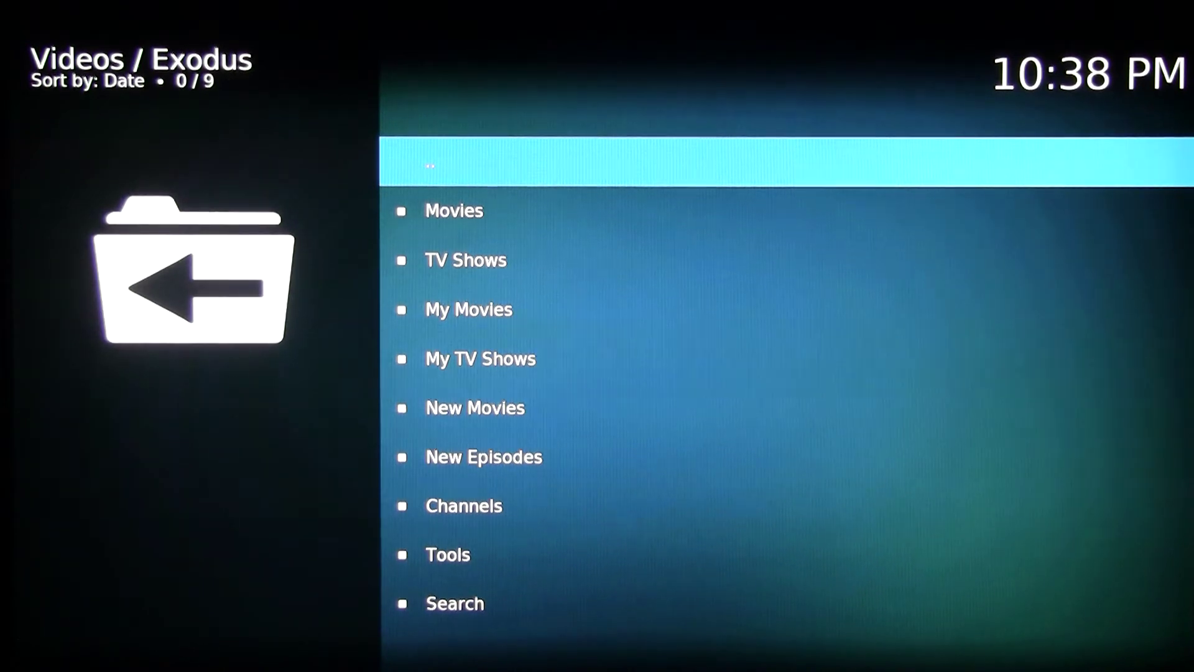
Open Exodus Movies, then its Box Office list led by Star Wars: The Force Awakens
key(Down)
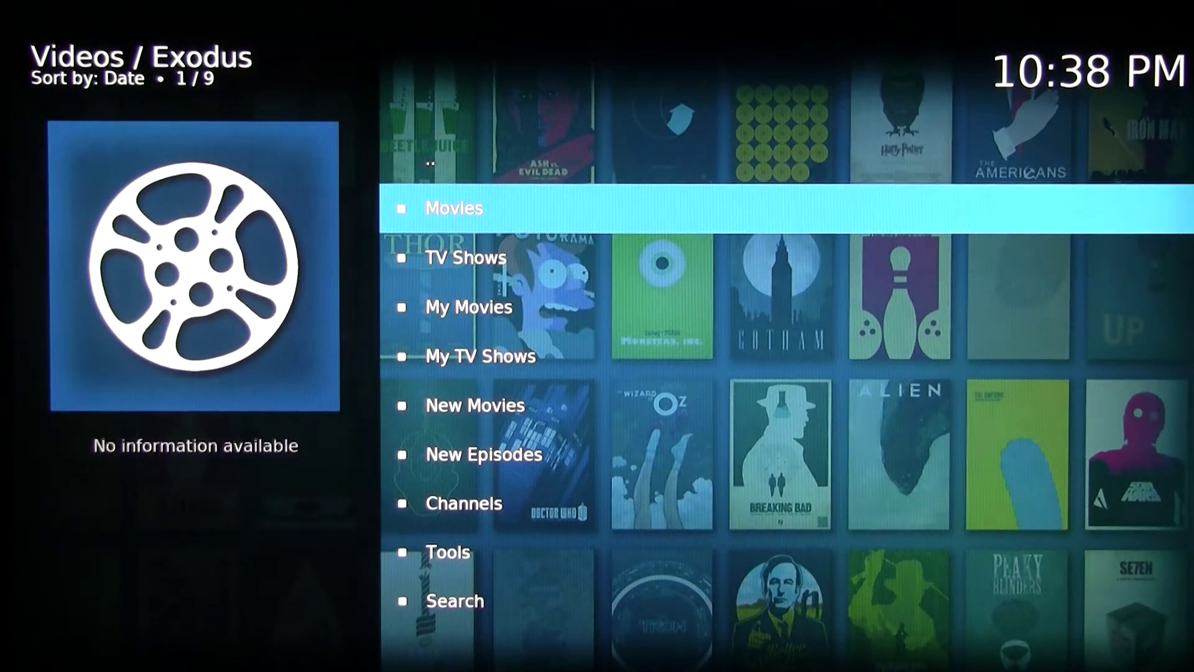
key(Return)
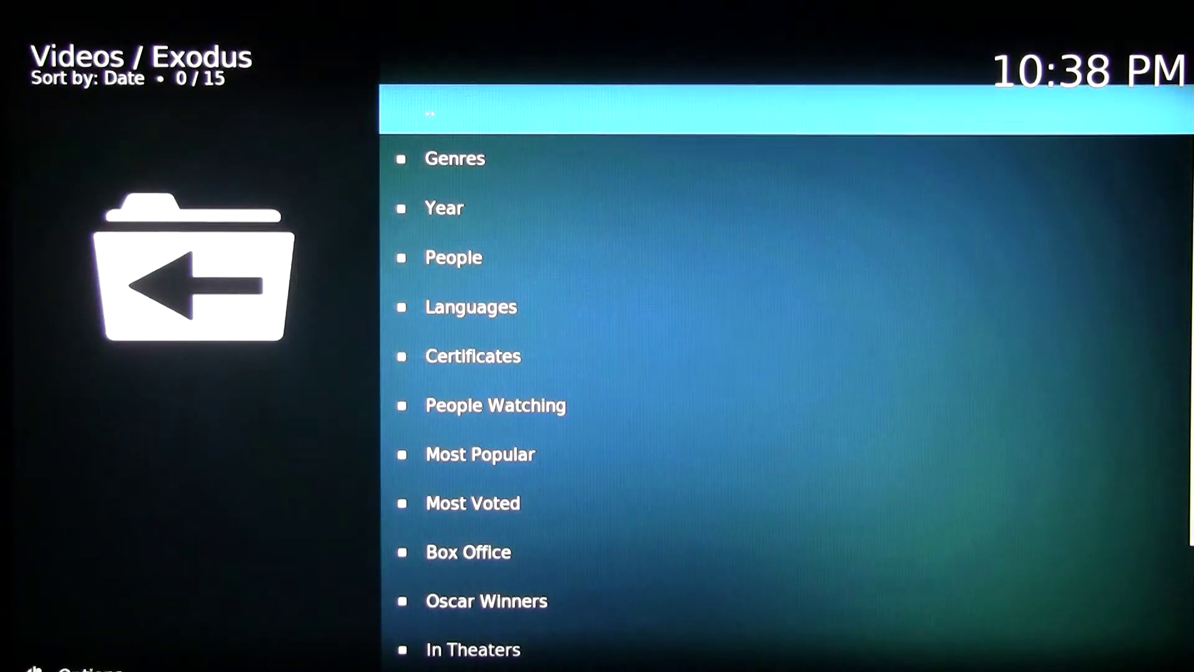
key(Down)
key(Down)
key(Down)
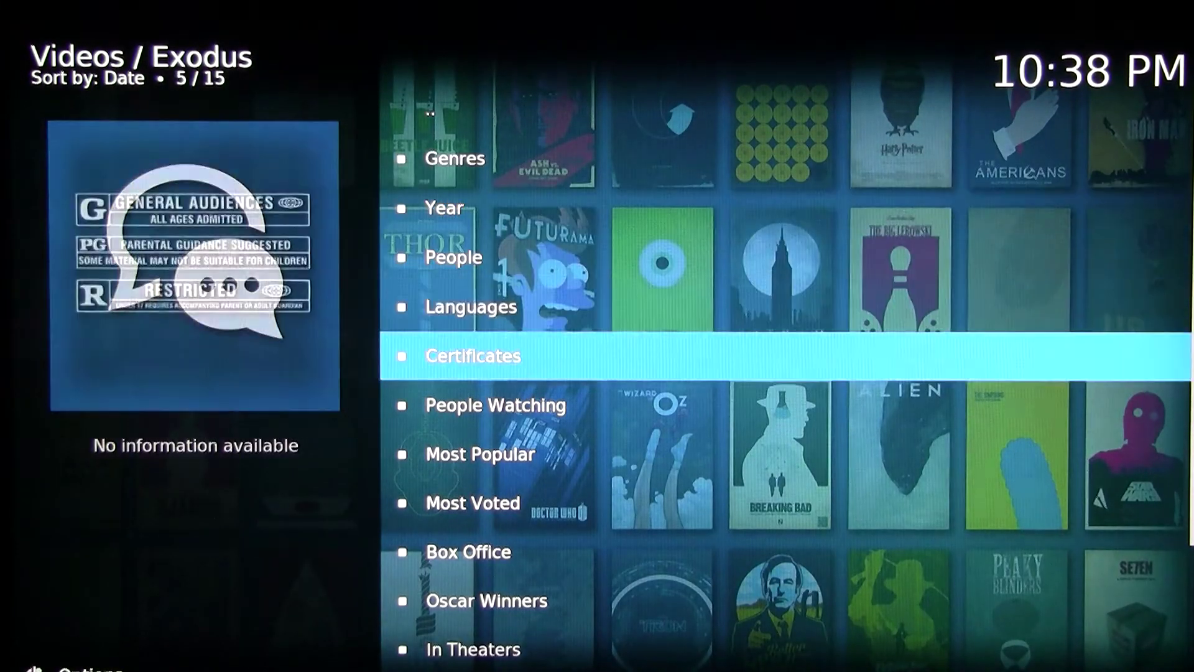
key(Down)
key(Down)
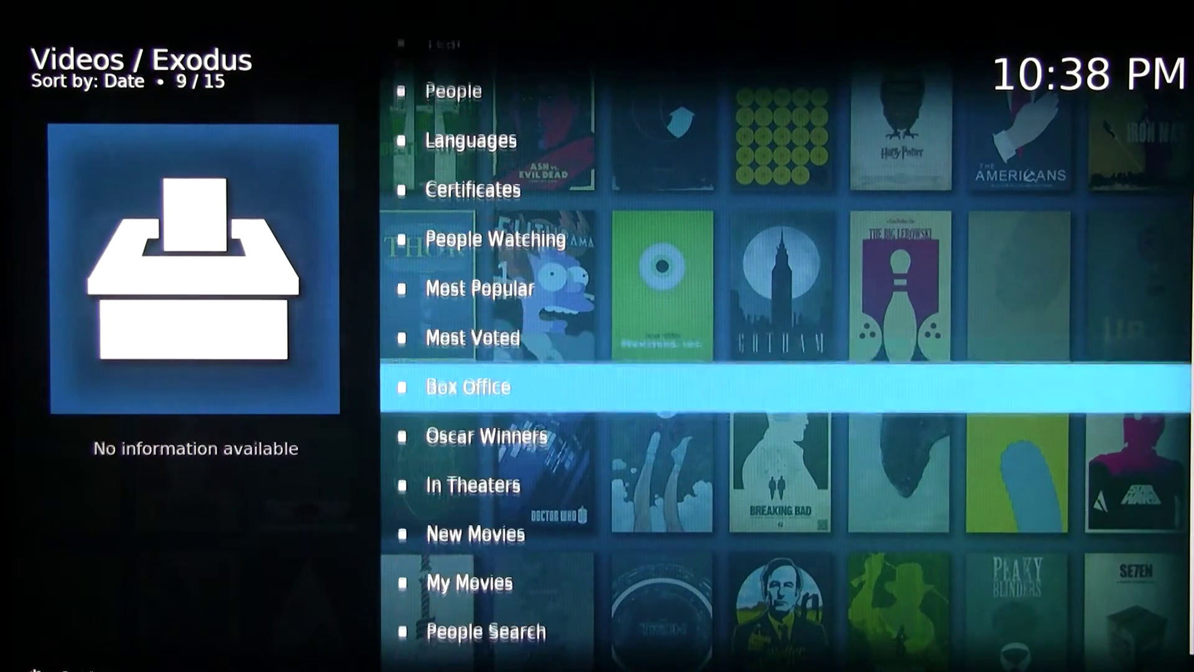
key(Return)
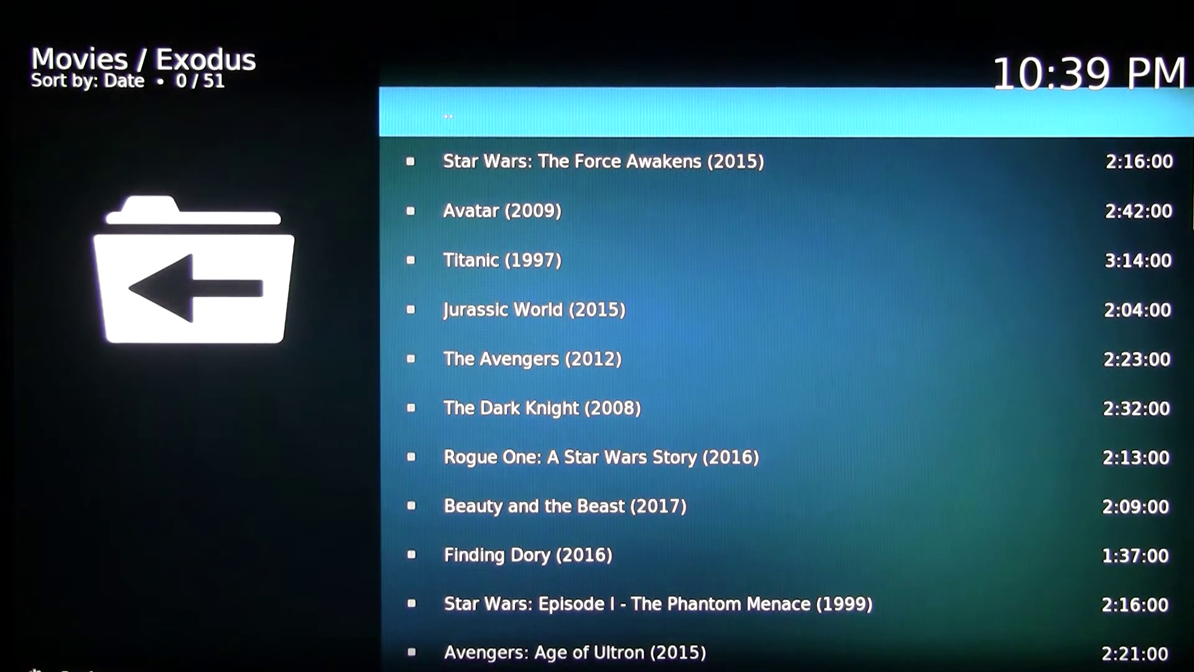
Move down the Box Office list to Avatar, then back out of Exodus to the Add-ons home screen
key(Down)
key(Down)
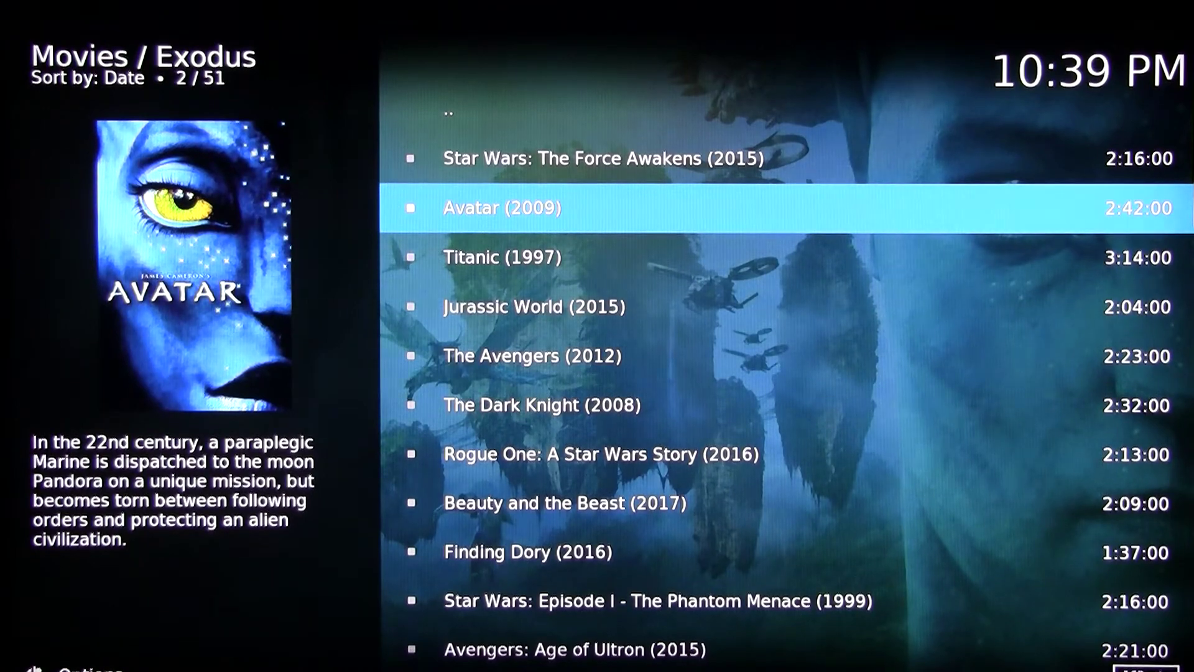
key(BackSpace)
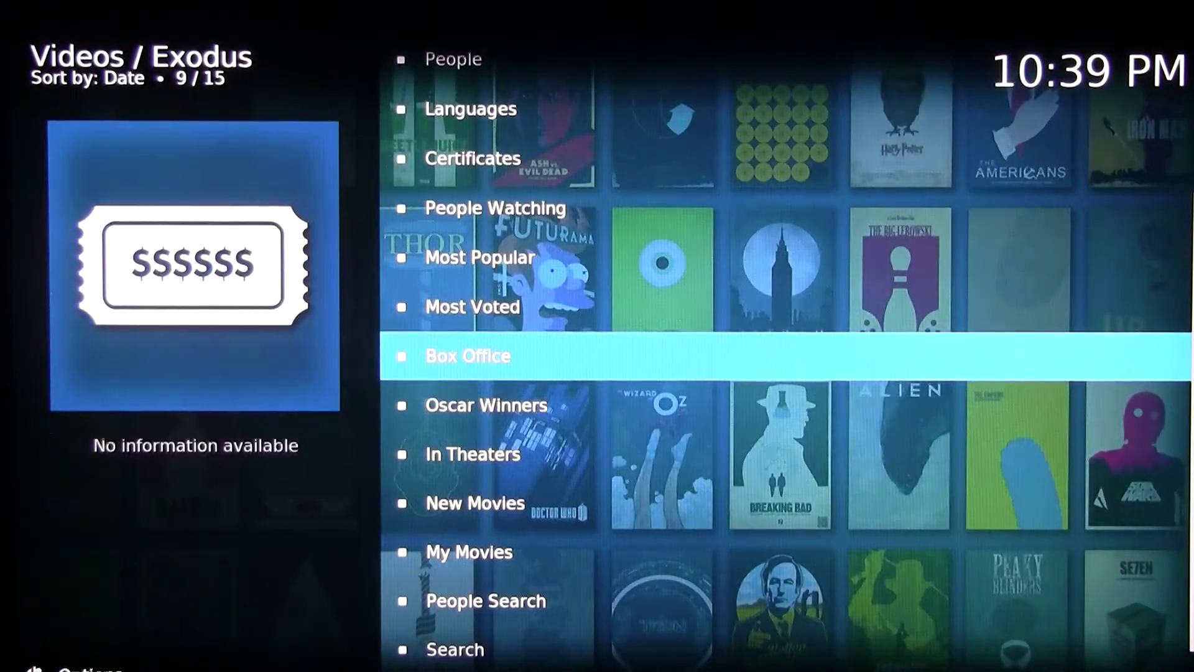
key(BackSpace)
key(BackSpace)
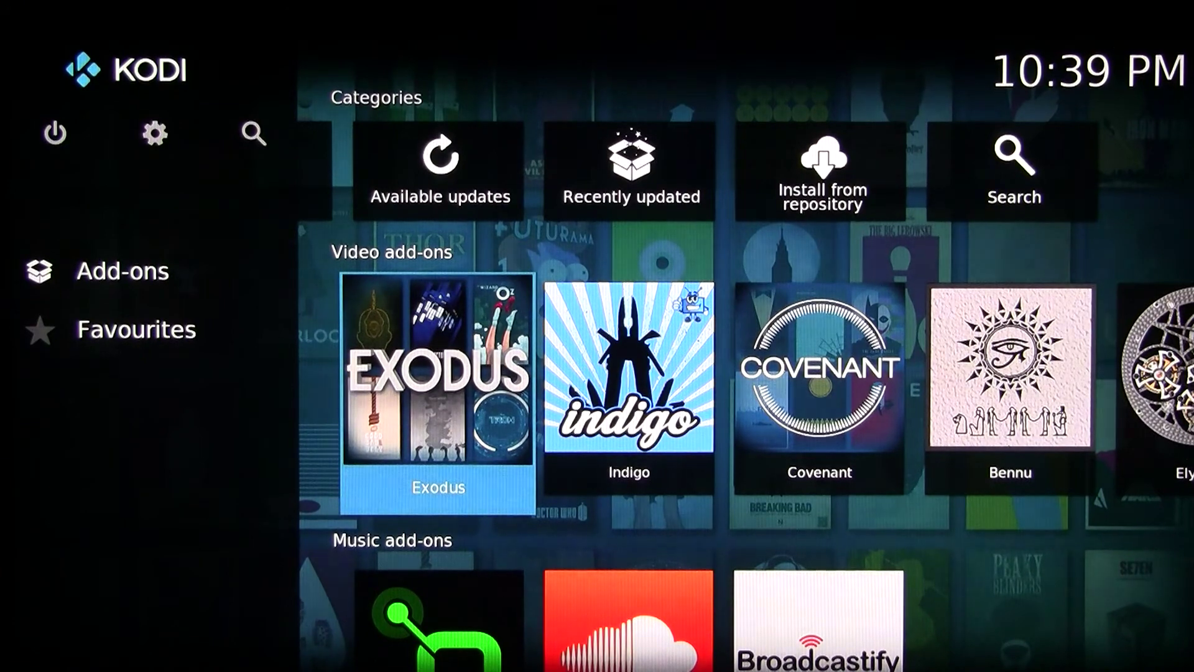
click(628, 392)
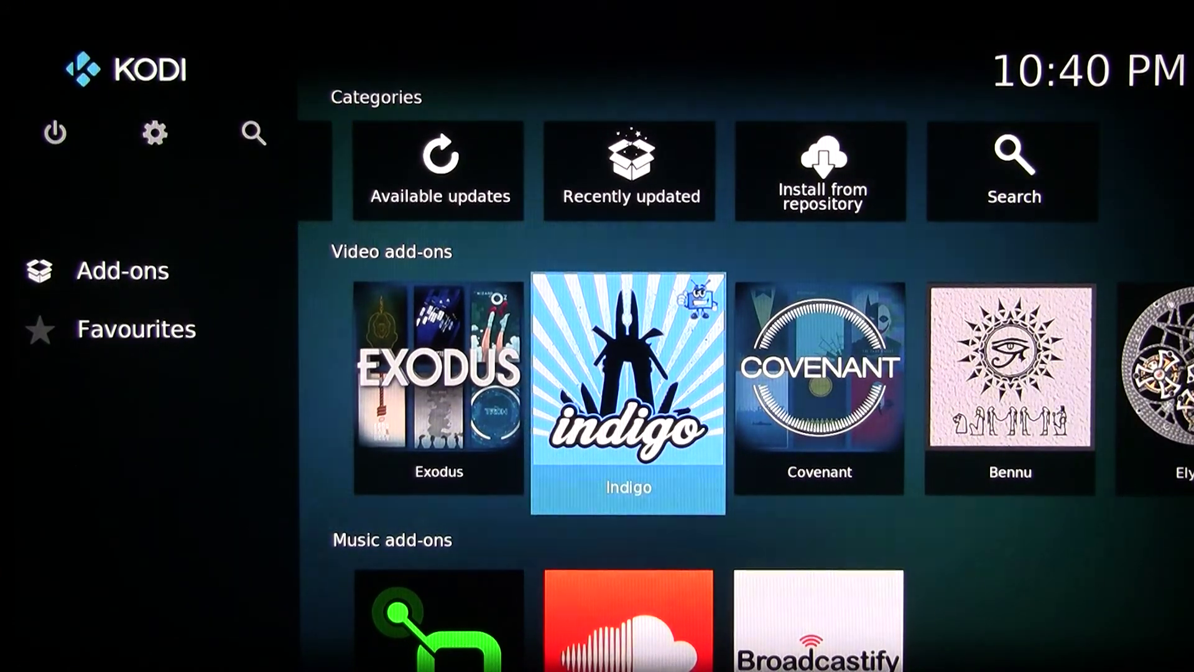
key(Left)
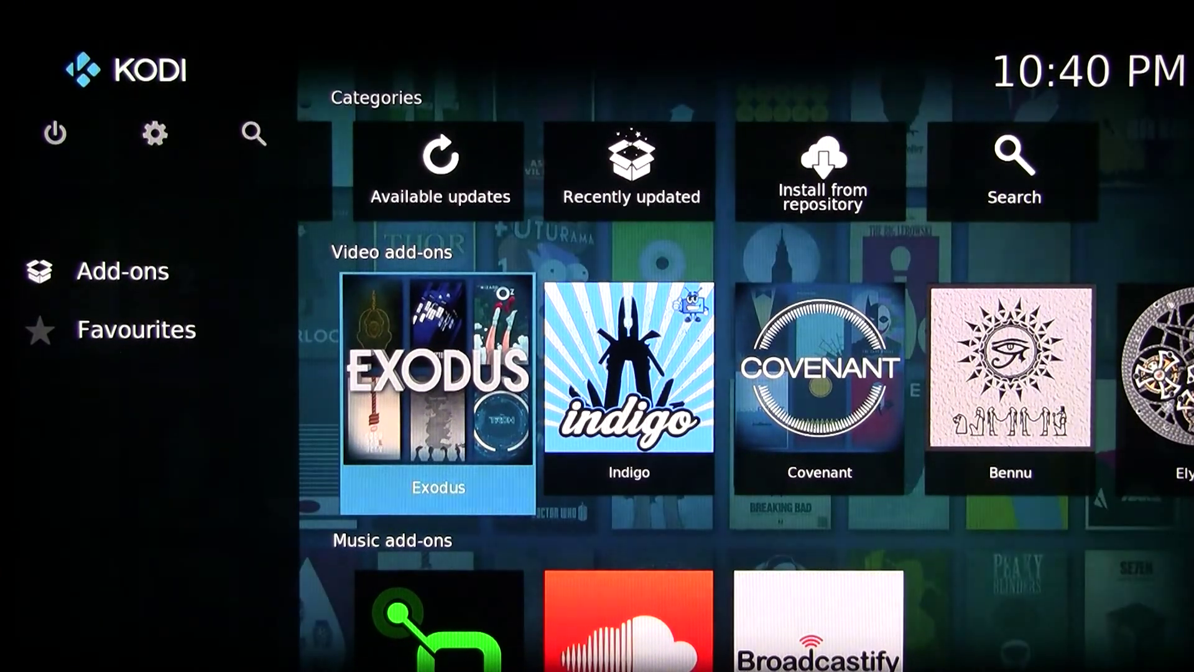